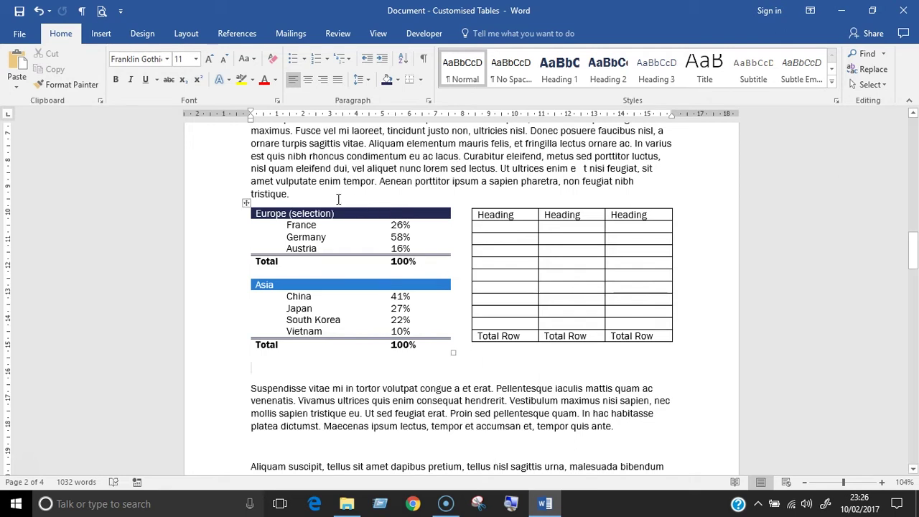
# - Save the Europe/Asia table as a Quick Part building block named 'A Custom Table'
pyautogui.click(246, 203)
pyautogui.click(101, 33)
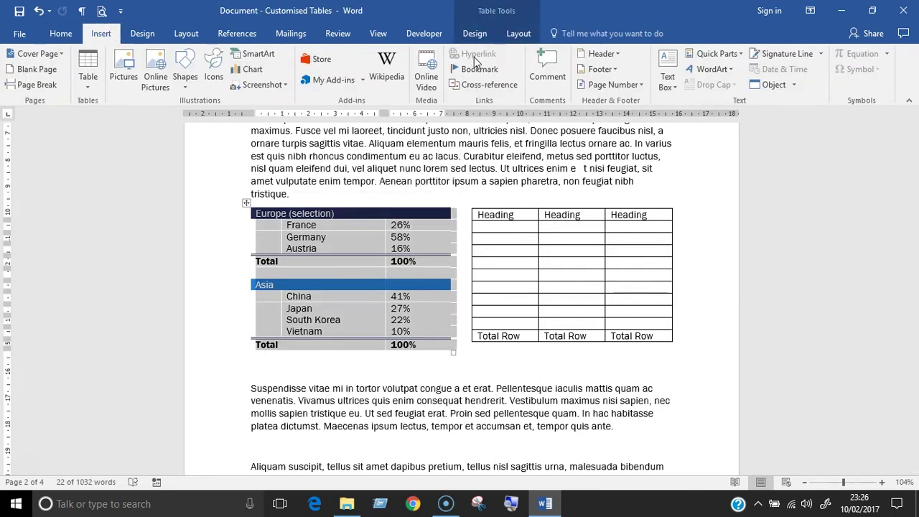
pyautogui.click(725, 55)
pyautogui.click(738, 141)
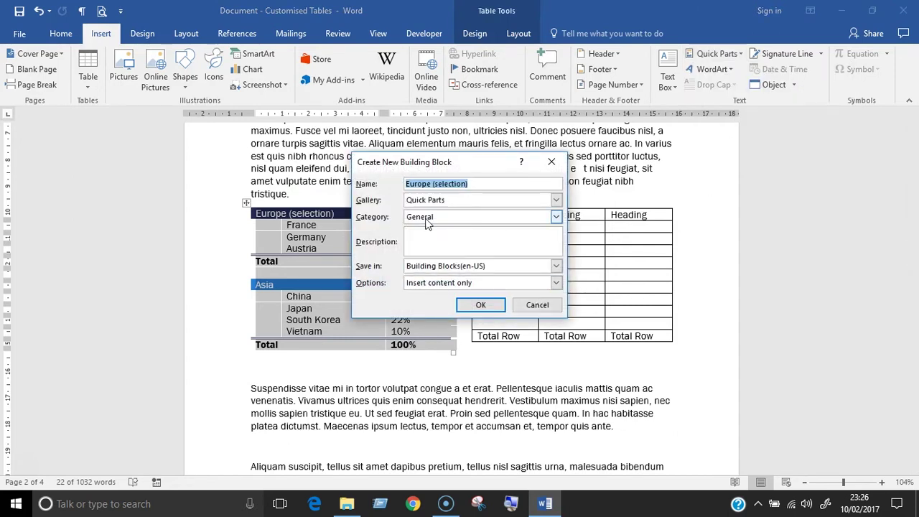
pyautogui.write('A Custom T')
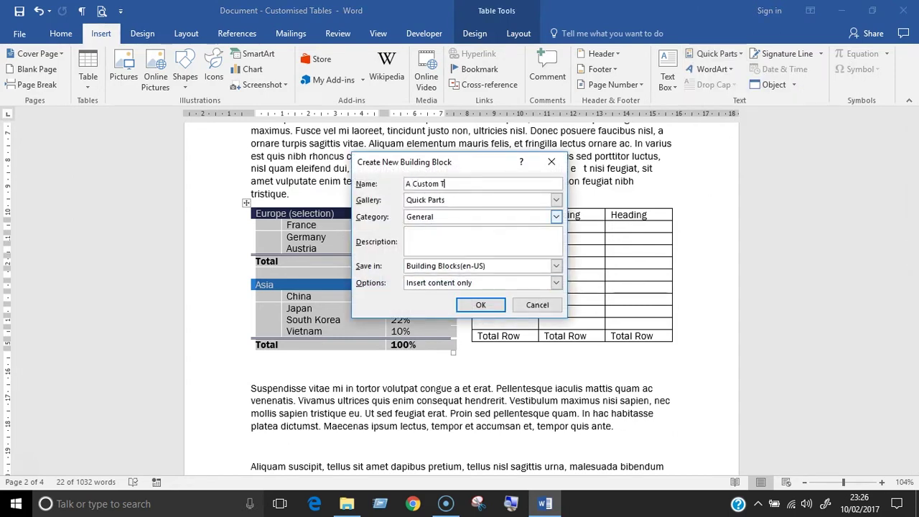
pyautogui.write('able')
pyautogui.press('Return')
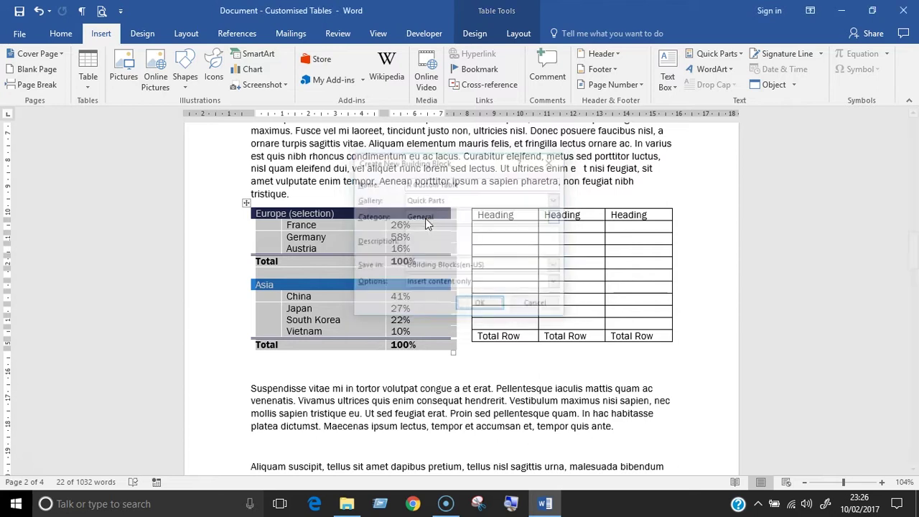
# - Insert the saved A Custom Table quick table on the empty line below the paragraph
pyautogui.scroll(-2, 257, 308)
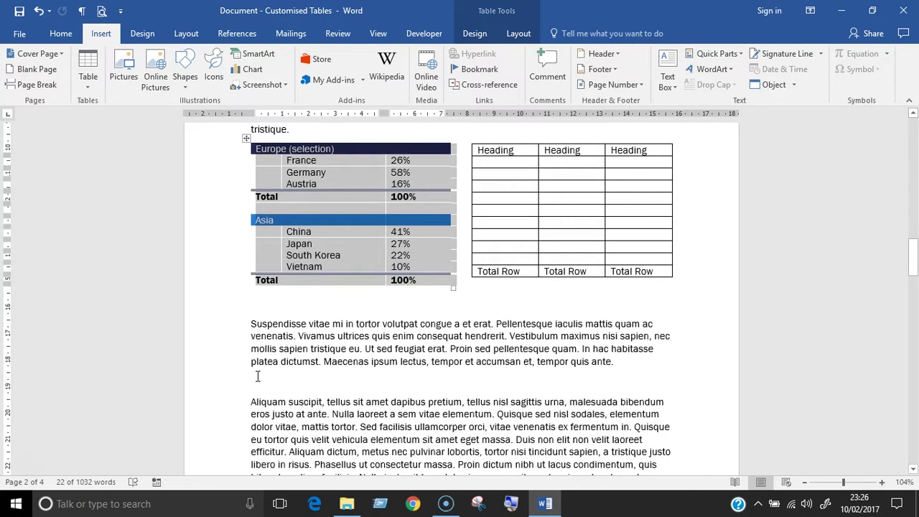
pyautogui.click(257, 376)
pyautogui.click(87, 90)
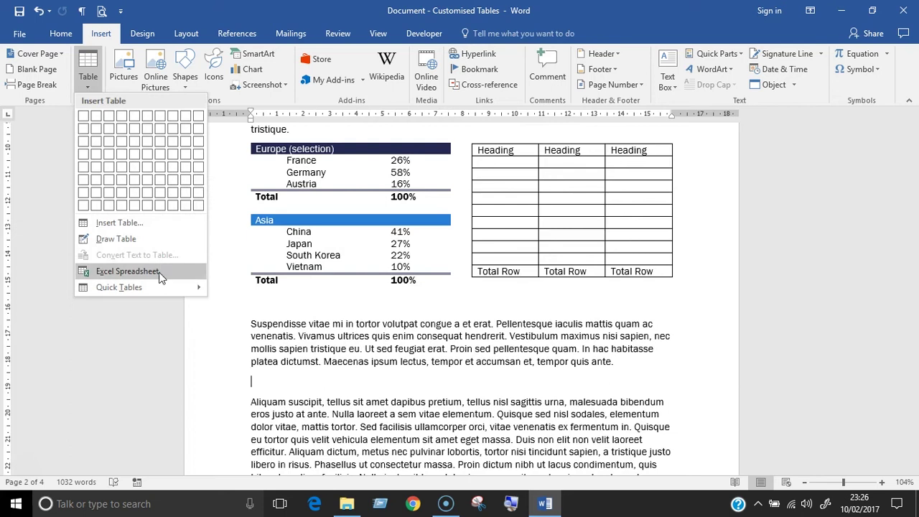
pyautogui.moveTo(122, 287)
pyautogui.click(244, 281)
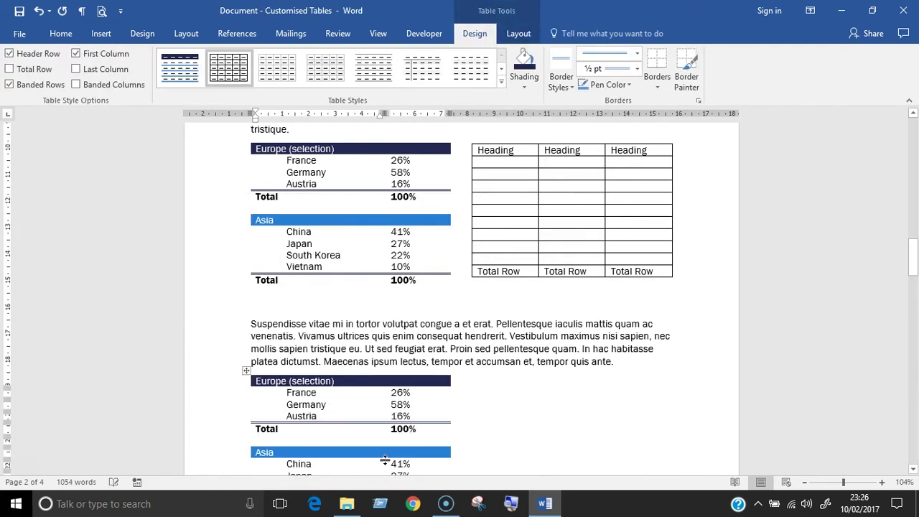
# - Give the Heading table the first table style, abandoning a new table style attempt
pyautogui.scroll(-2, 532, 394)
pyautogui.click(523, 281)
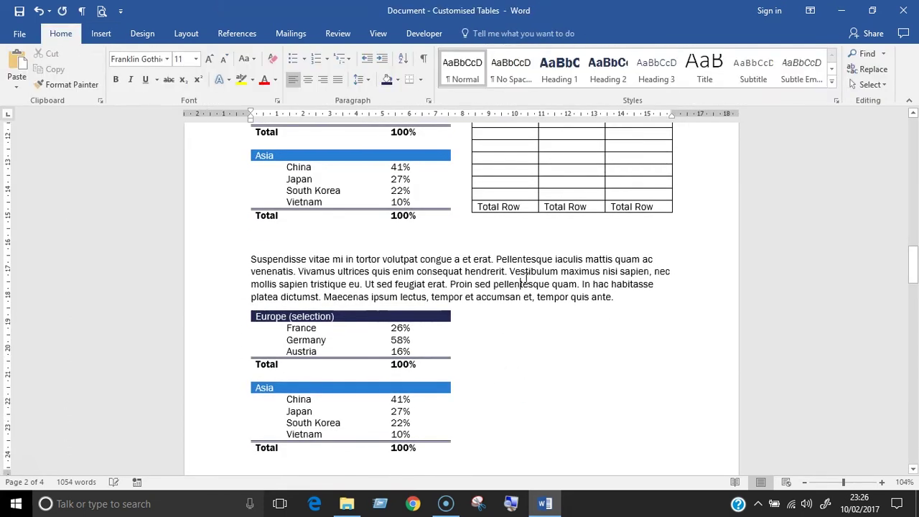
pyautogui.scroll(3, 522, 282)
pyautogui.click(529, 244)
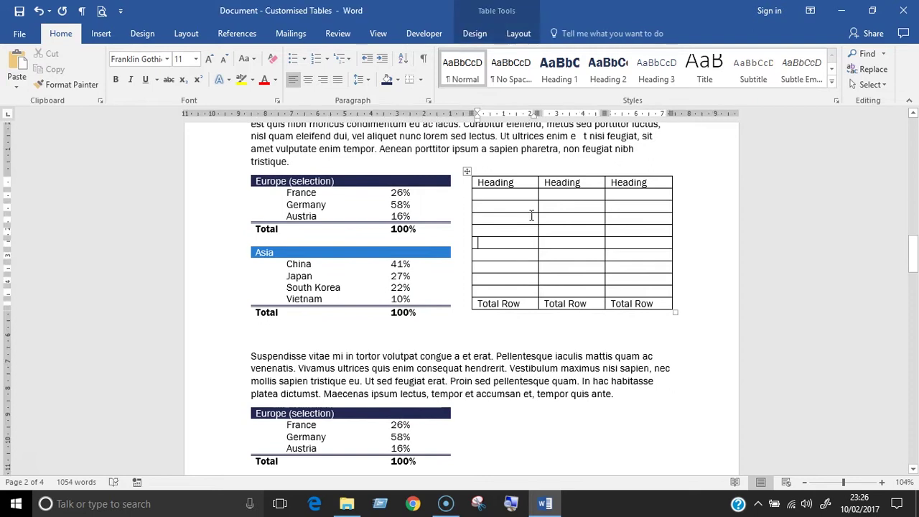
pyautogui.scroll(1, 531, 215)
pyautogui.click(475, 33)
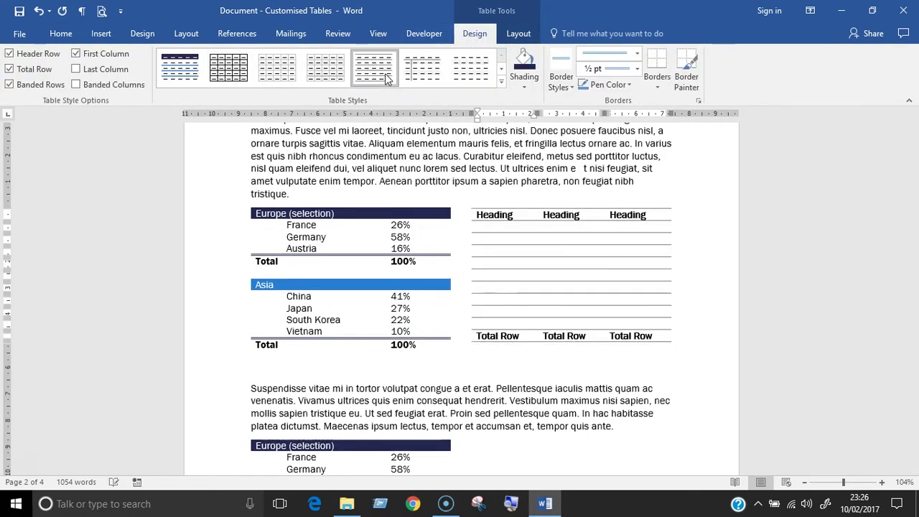
pyautogui.rightClick(373, 78)
pyautogui.click(427, 117)
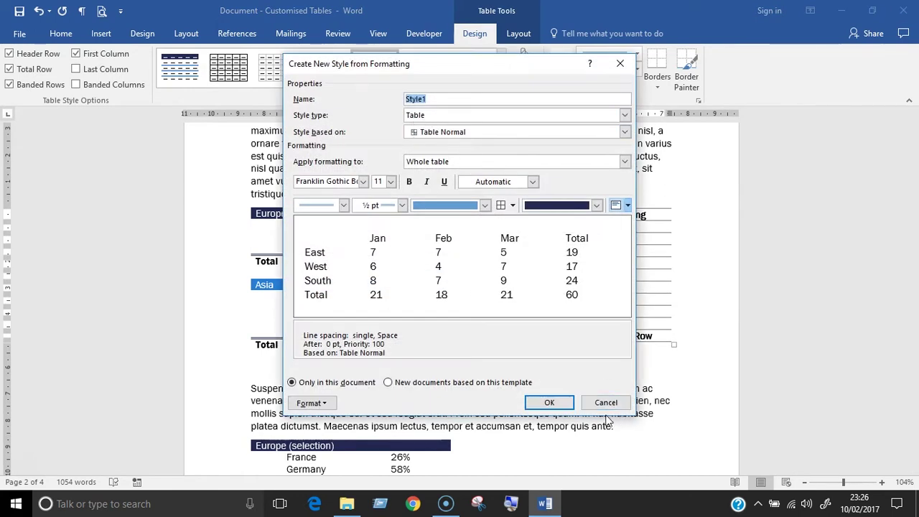
pyautogui.click(605, 402)
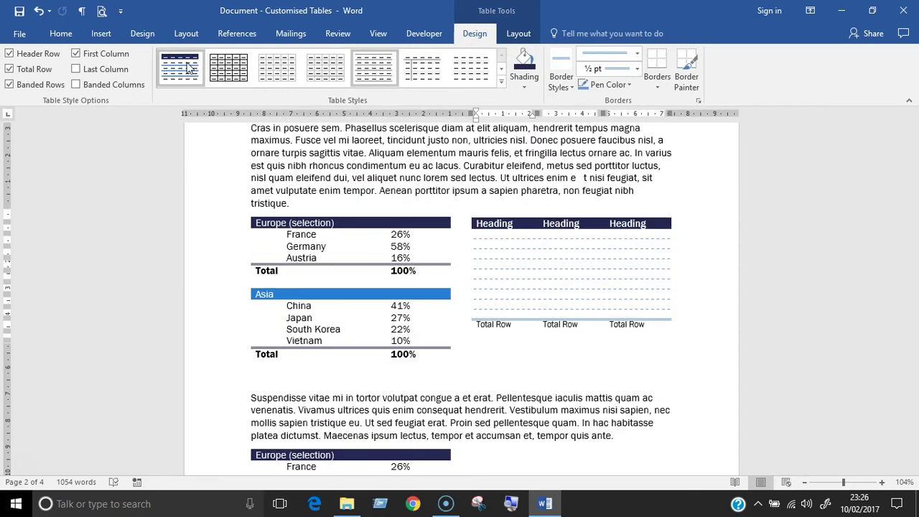
pyautogui.click(189, 66)
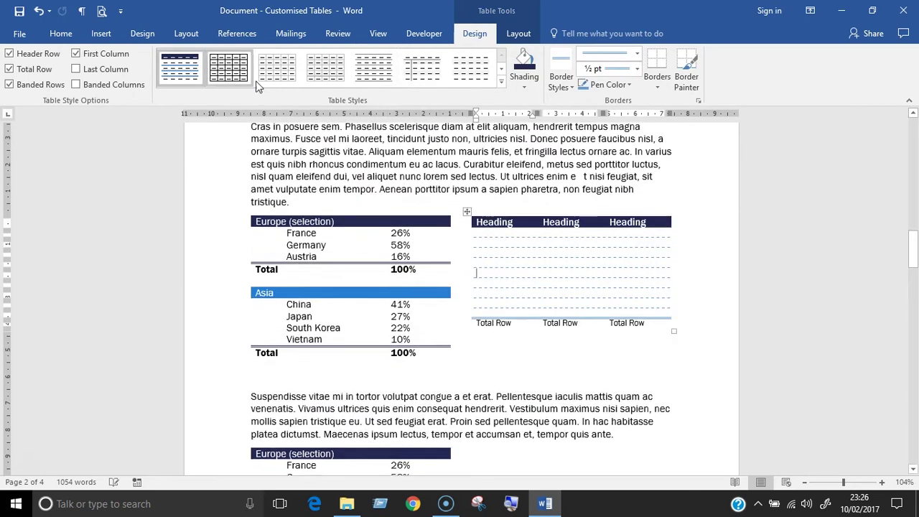
pyautogui.click(567, 412)
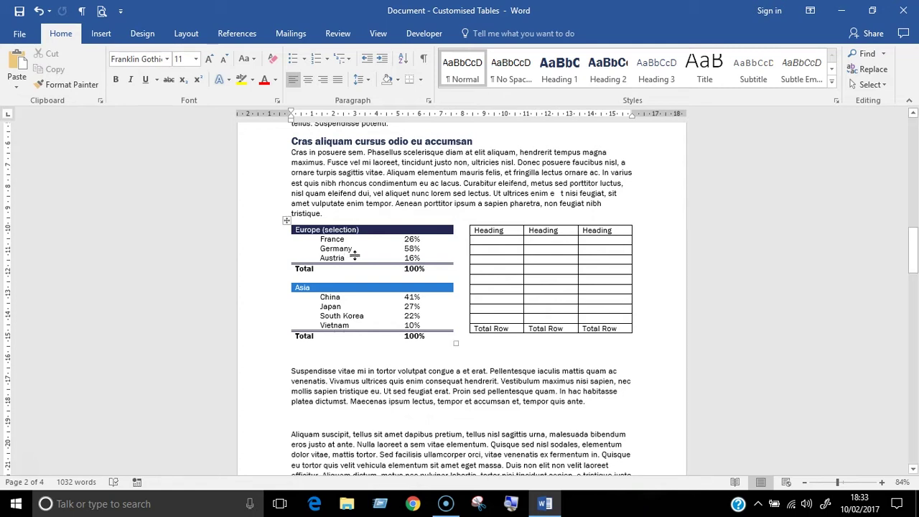
# - Select the Europe/Asia table and bring up the Insert tab's Quick Parts menu
pyautogui.click(286, 221)
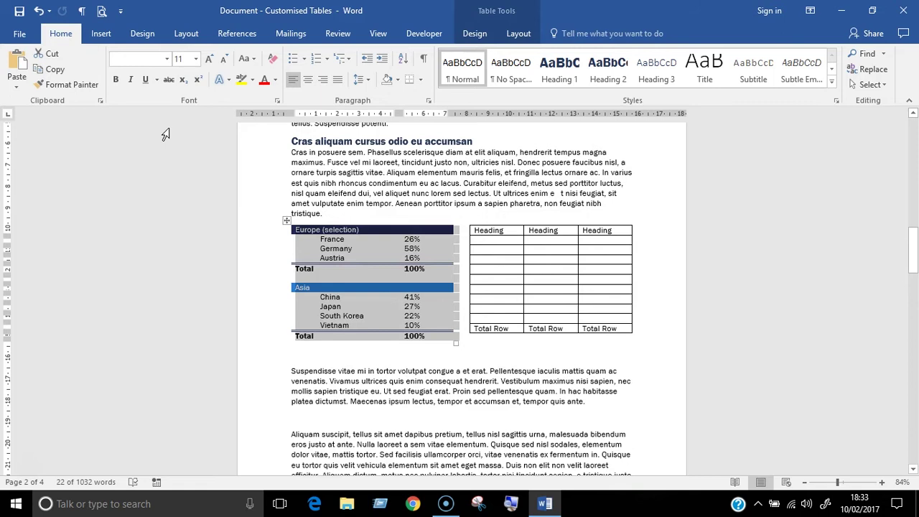
pyautogui.click(101, 33)
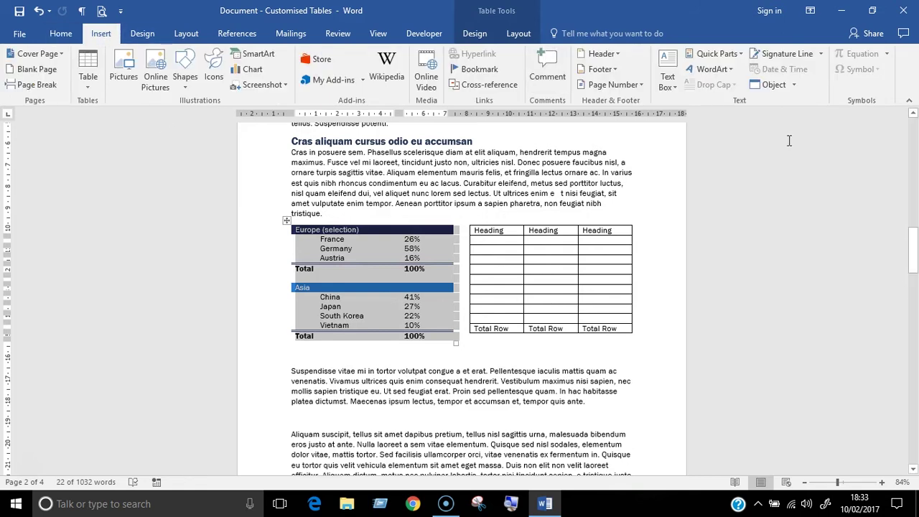
pyautogui.click(742, 55)
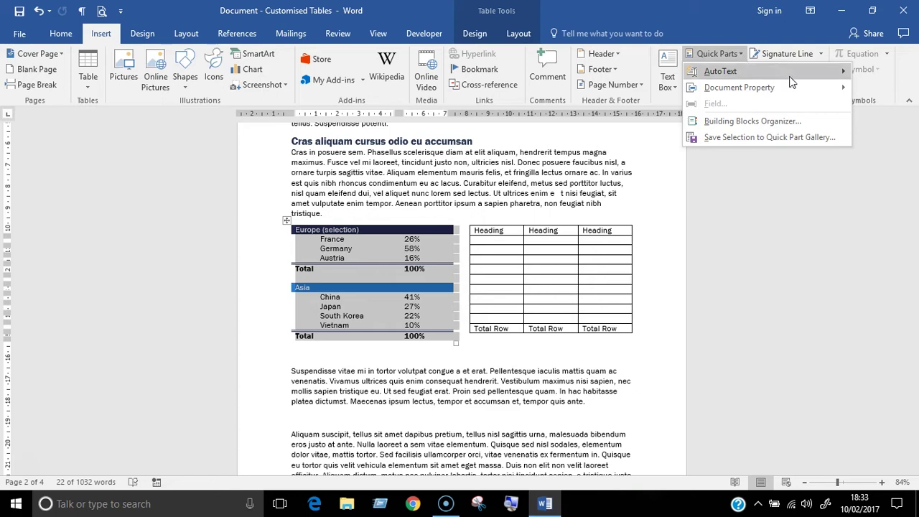
# - Name the new building block 'A Custom Table', in the Tables gallery and Built-In category
pyautogui.click(839, 136)
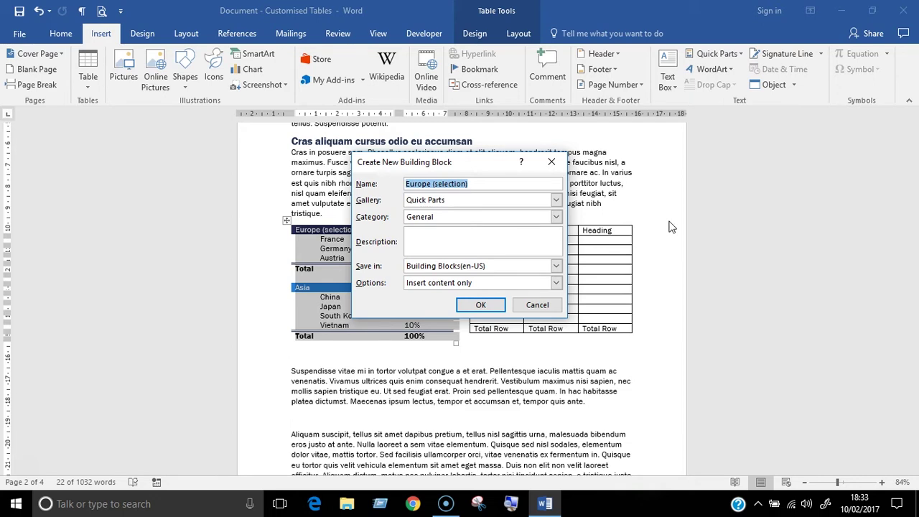
pyautogui.write('A Custom ')
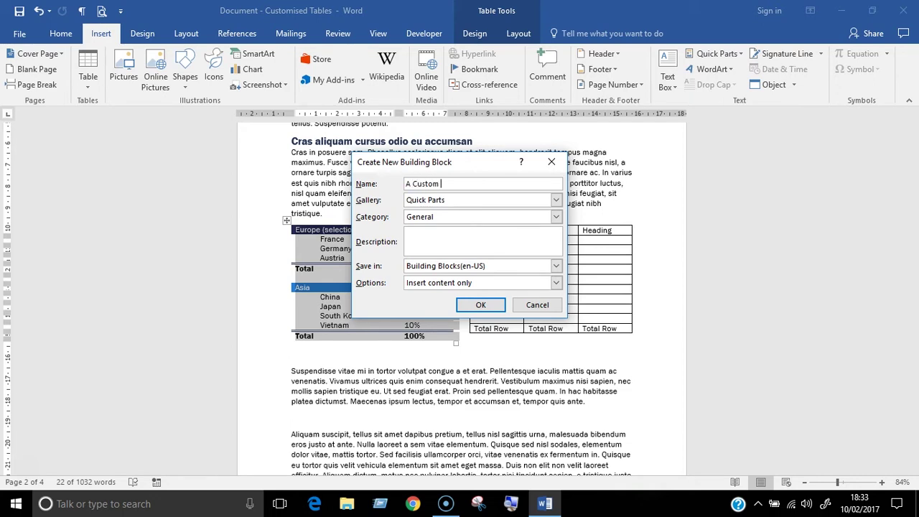
pyautogui.write('Table')
pyautogui.click(557, 200)
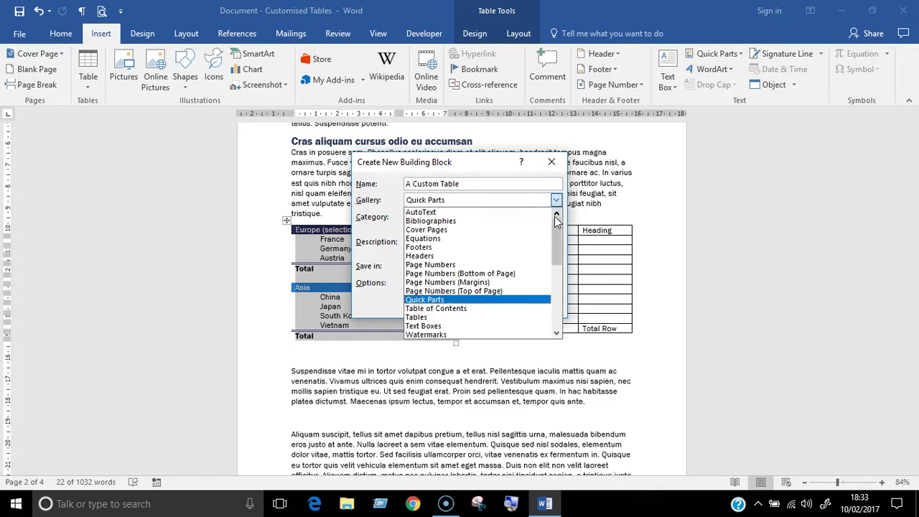
pyautogui.scroll(-1, 560, 230)
pyautogui.moveTo(561, 232); pyautogui.dragTo(572, 250)
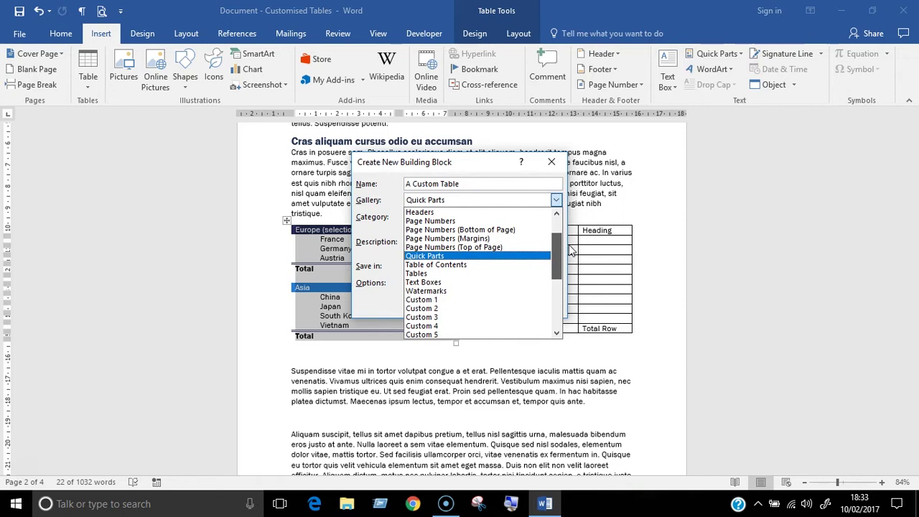
pyautogui.click(518, 274)
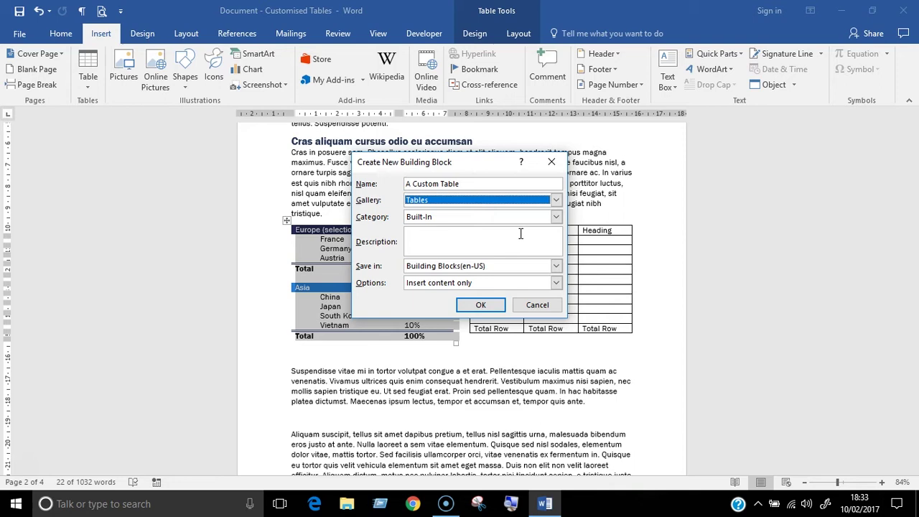
pyautogui.click(556, 217)
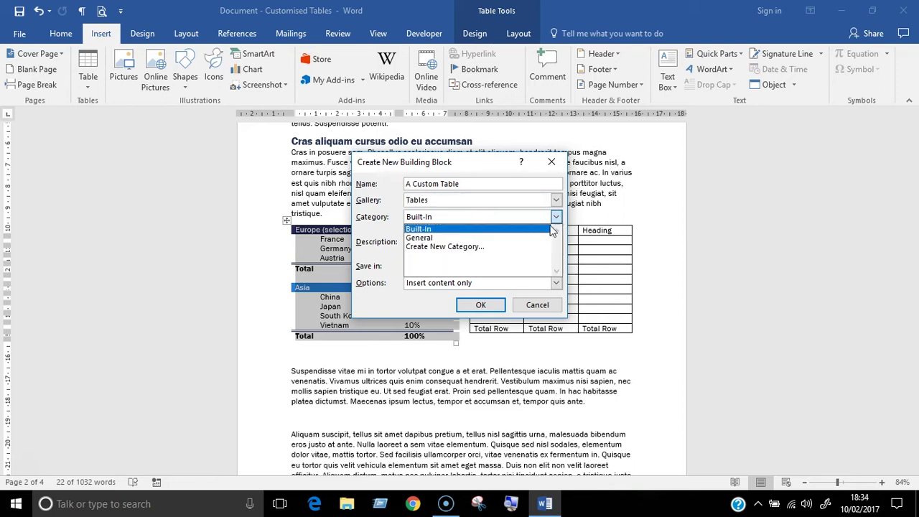
pyautogui.click(534, 229)
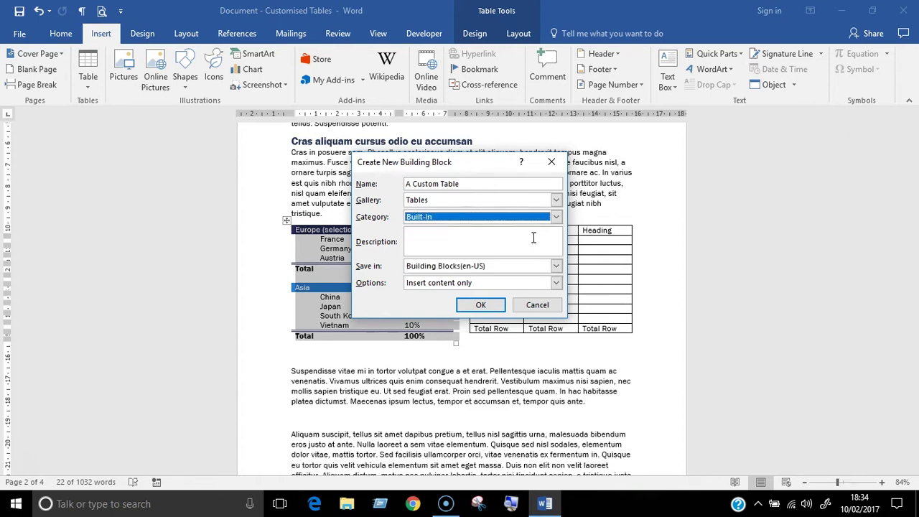
pyautogui.click(533, 237)
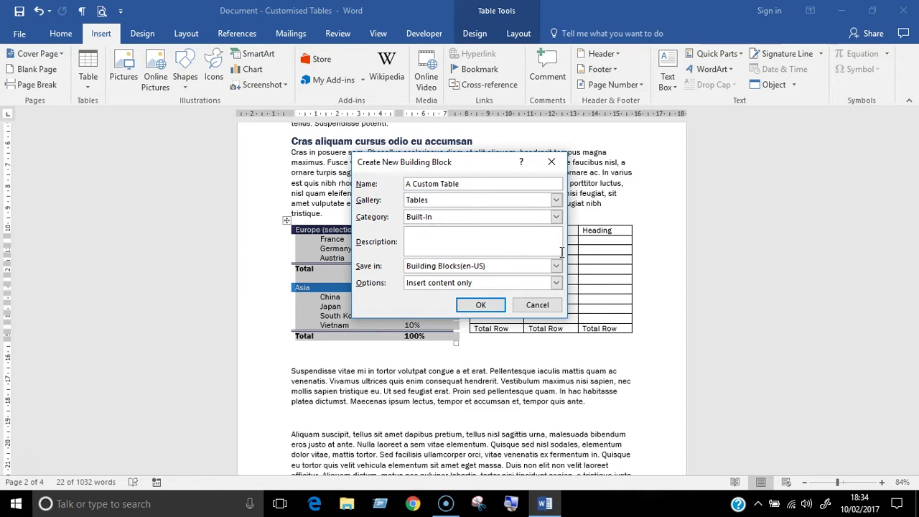
# - Save the A Custom Table block in Building Blocks(en-US) with Insert content only
pyautogui.click(556, 266)
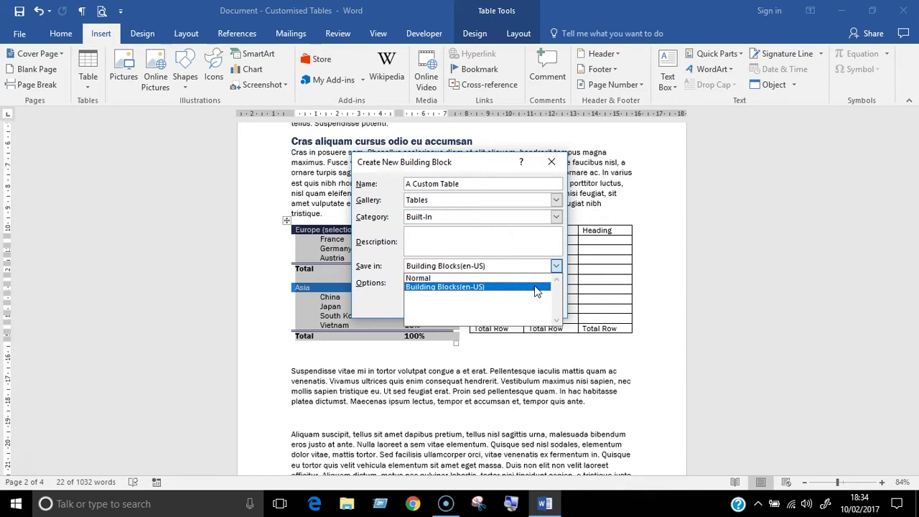
pyautogui.click(535, 288)
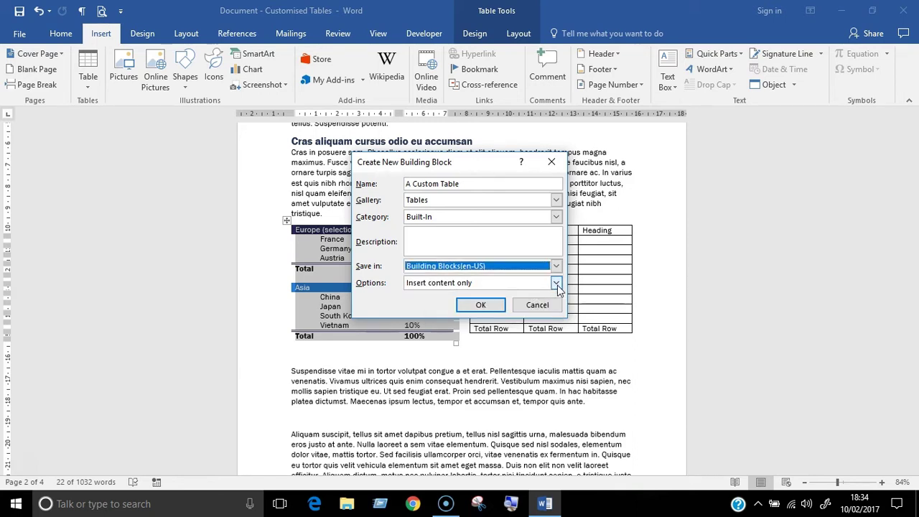
pyautogui.click(557, 284)
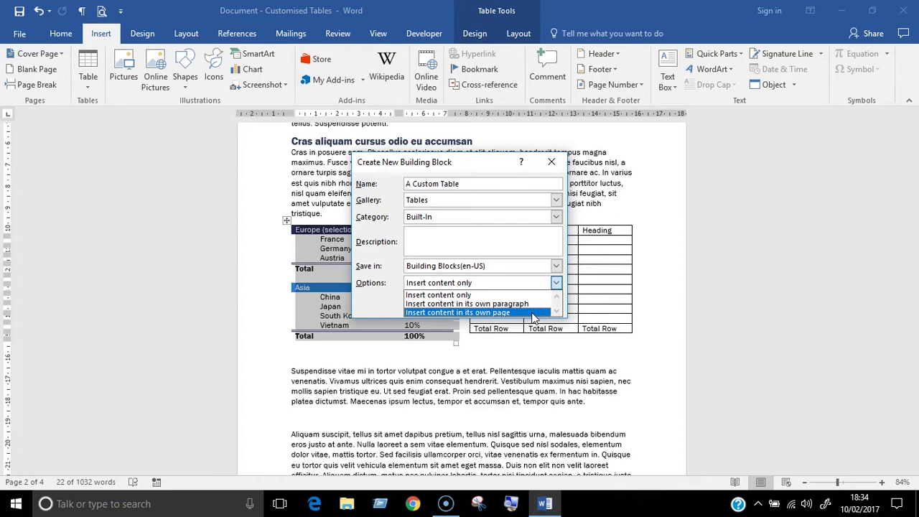
pyautogui.click(526, 295)
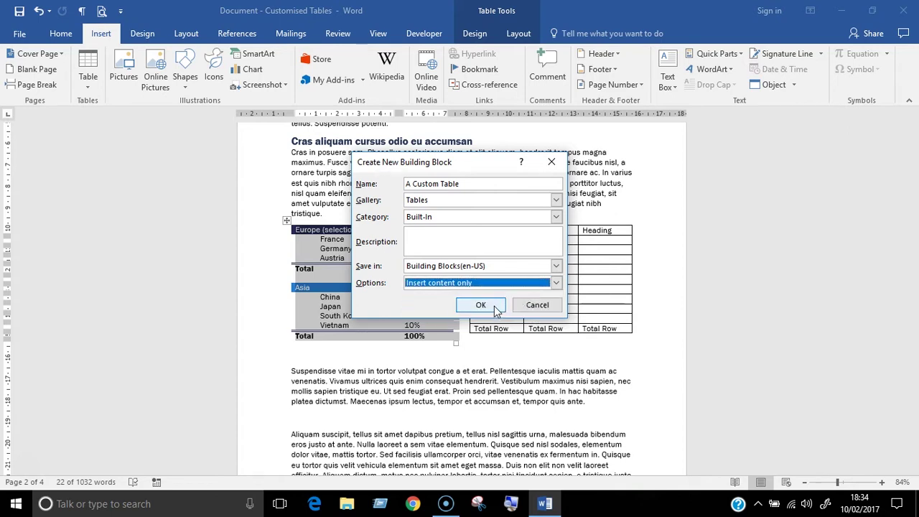
pyautogui.click(496, 309)
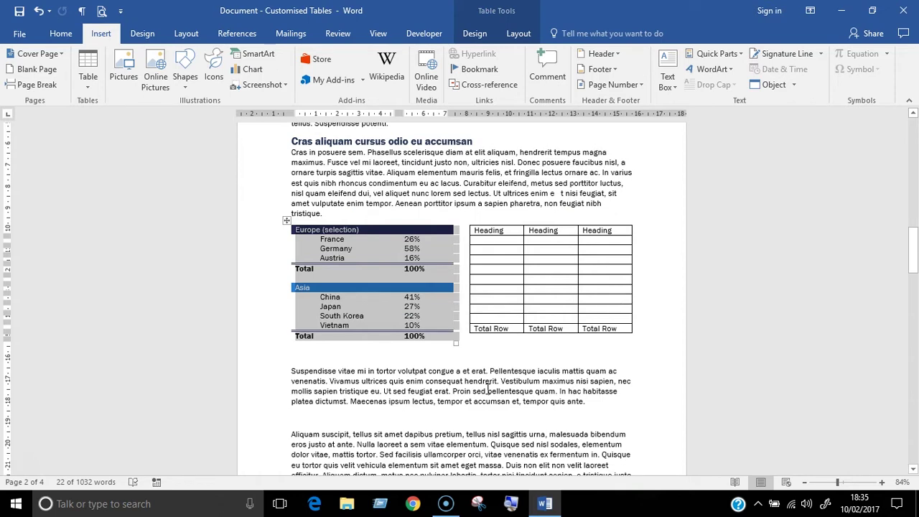
# - Insert the A Custom Table quick table below the Suspendisse vitae paragraph
pyautogui.click(323, 418)
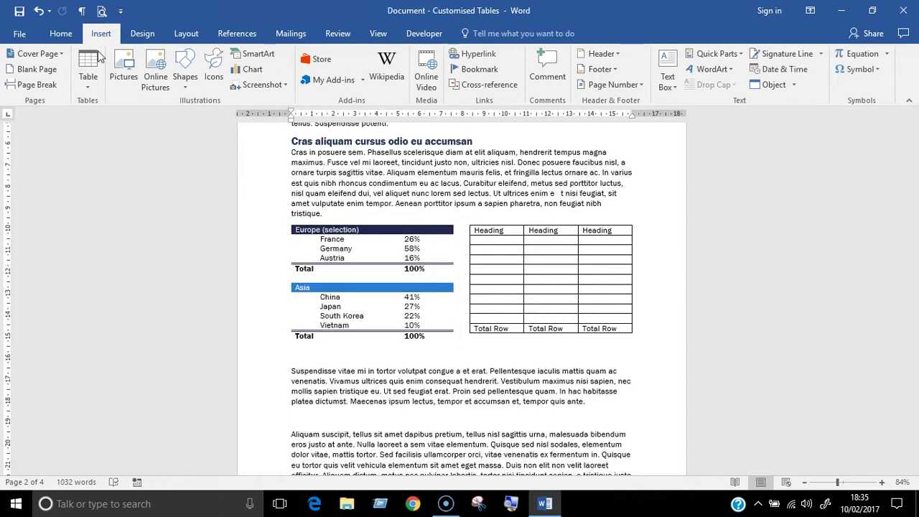
pyautogui.click(90, 87)
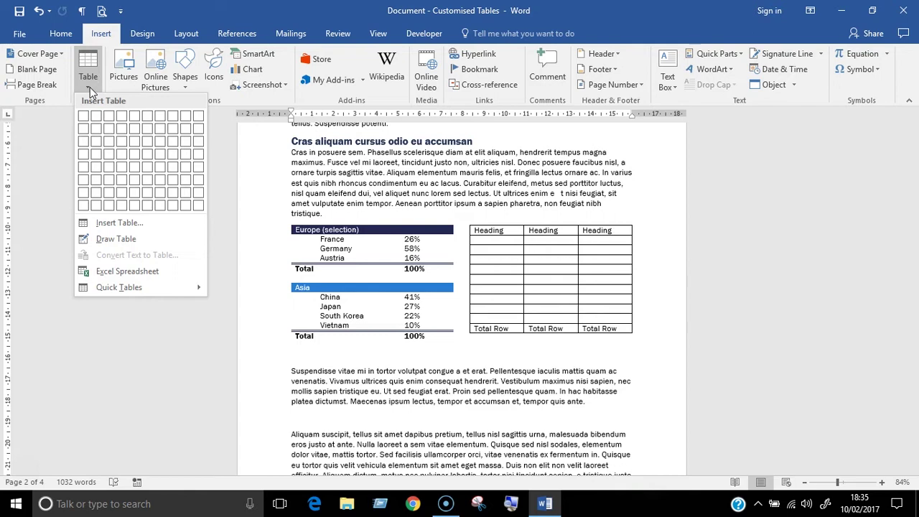
pyautogui.moveTo(184, 287)
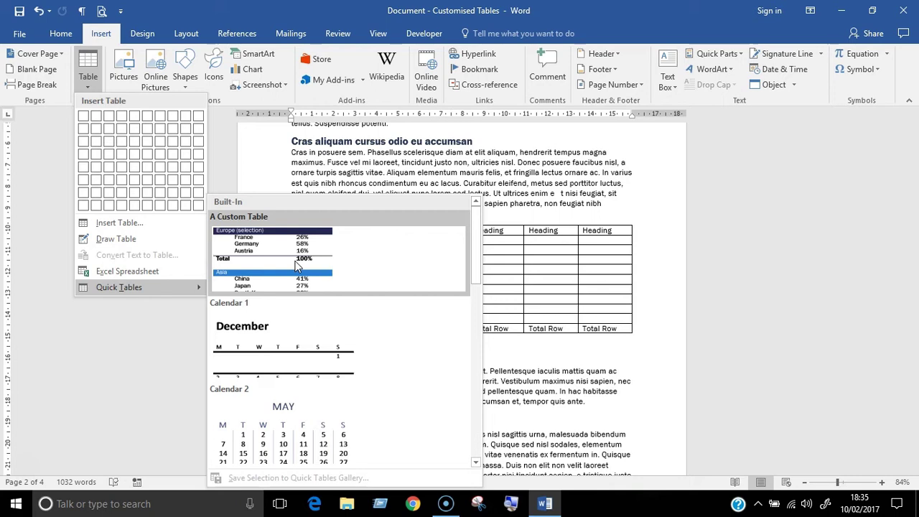
pyautogui.click(297, 266)
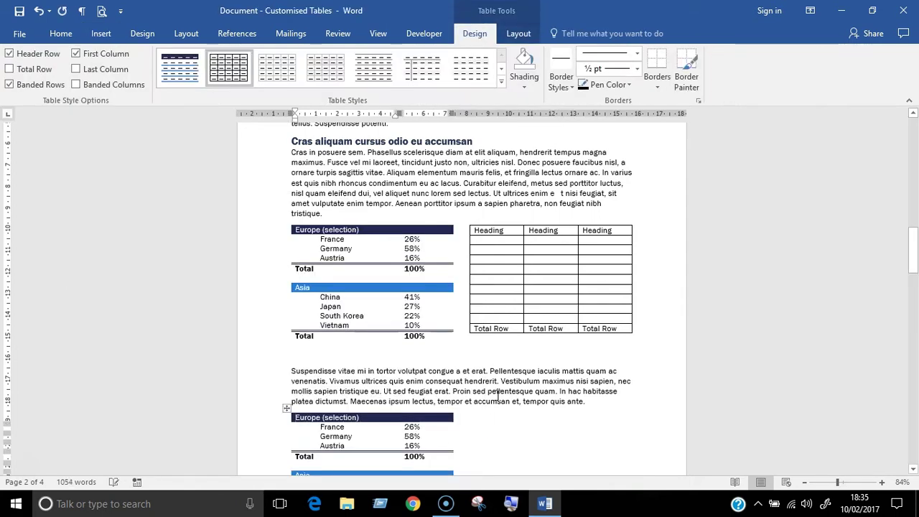
pyautogui.scroll(-4, 642, 323)
pyautogui.scroll(-1, 602, 302)
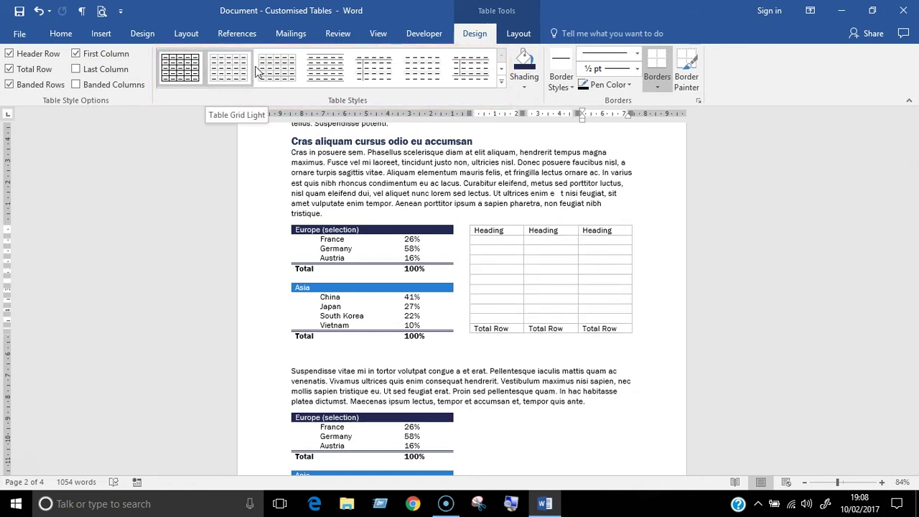
# - Apply the plain grid style to the Heading/Total Row table, cancelling a new style attempt
pyautogui.click(291, 77)
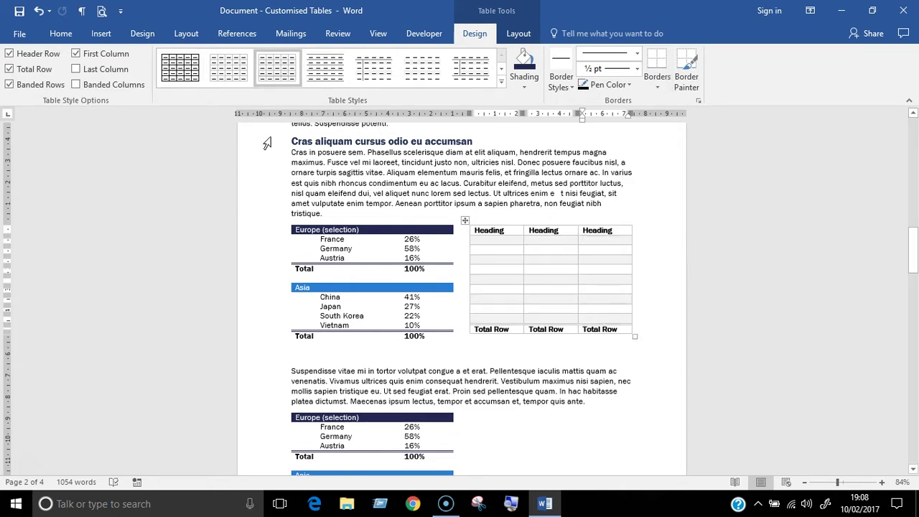
pyautogui.click(198, 60)
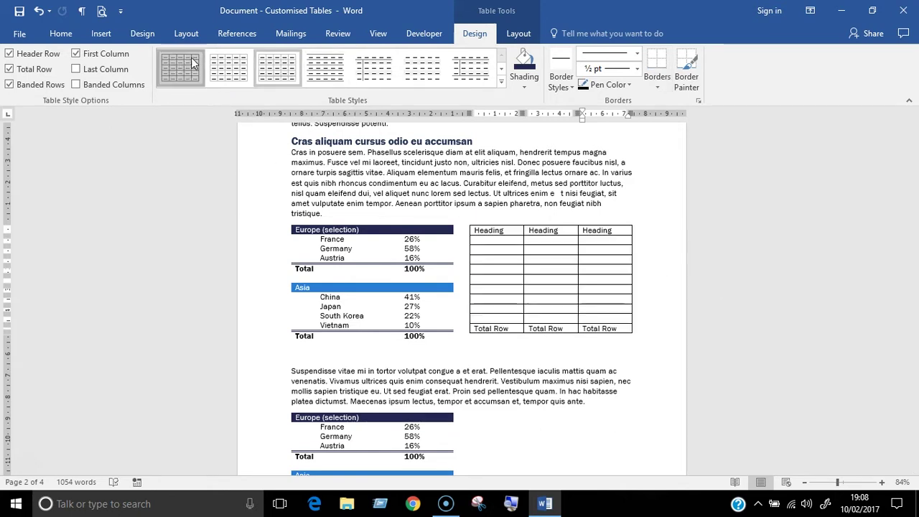
pyautogui.click(502, 84)
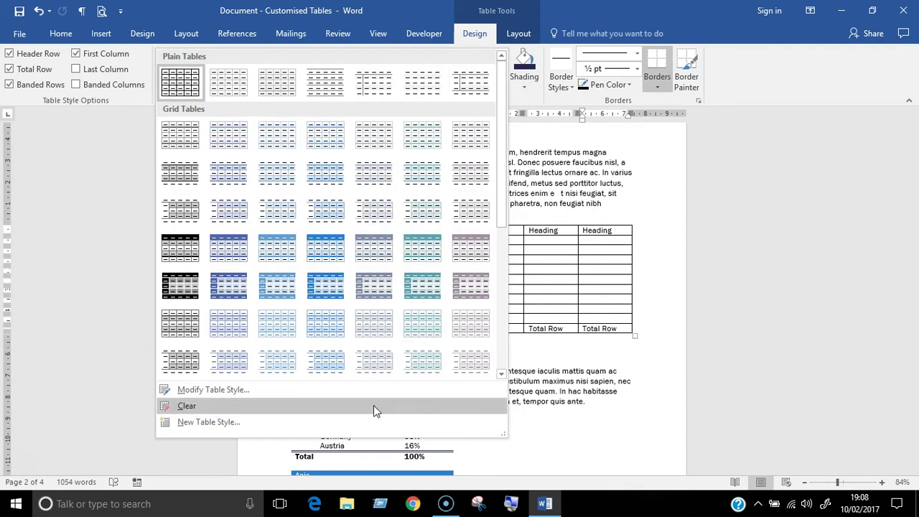
pyautogui.click(345, 422)
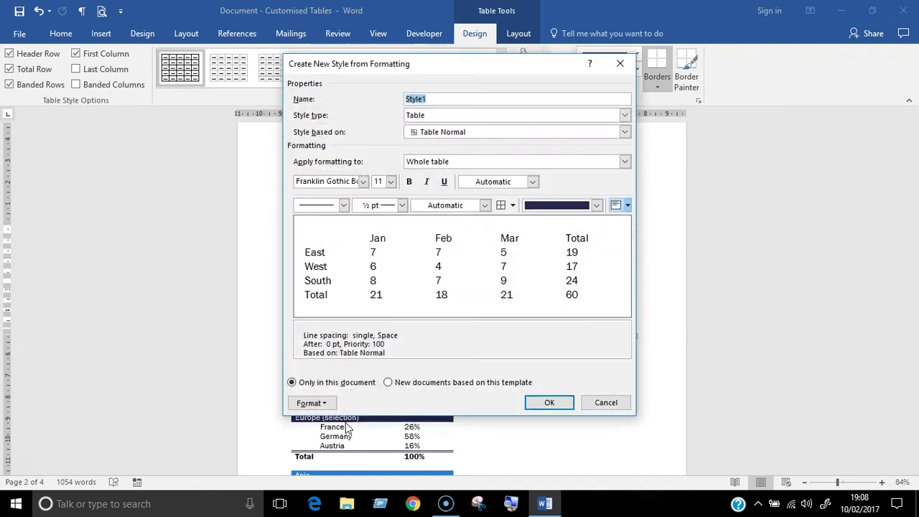
pyautogui.click(606, 403)
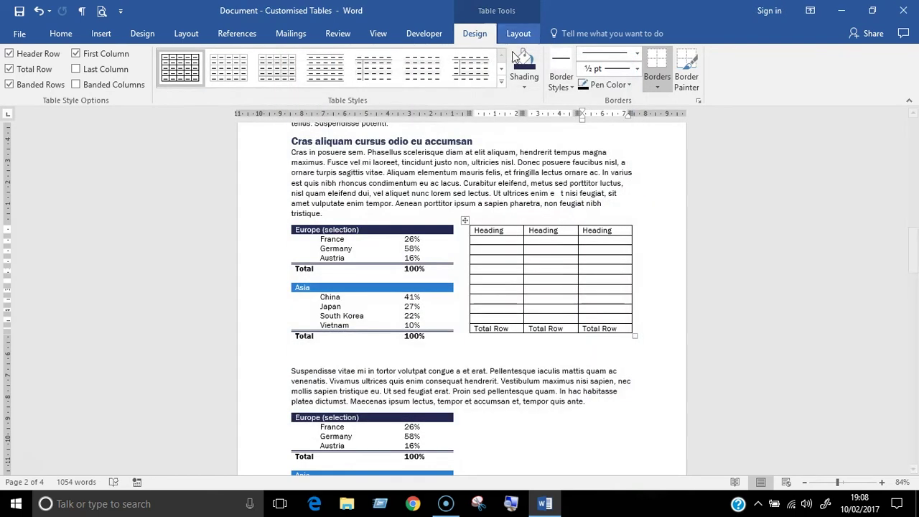
# - Apply Grid Table 4 - Accent 6 to the right table and review its settings unchanged
pyautogui.rightClick(172, 70)
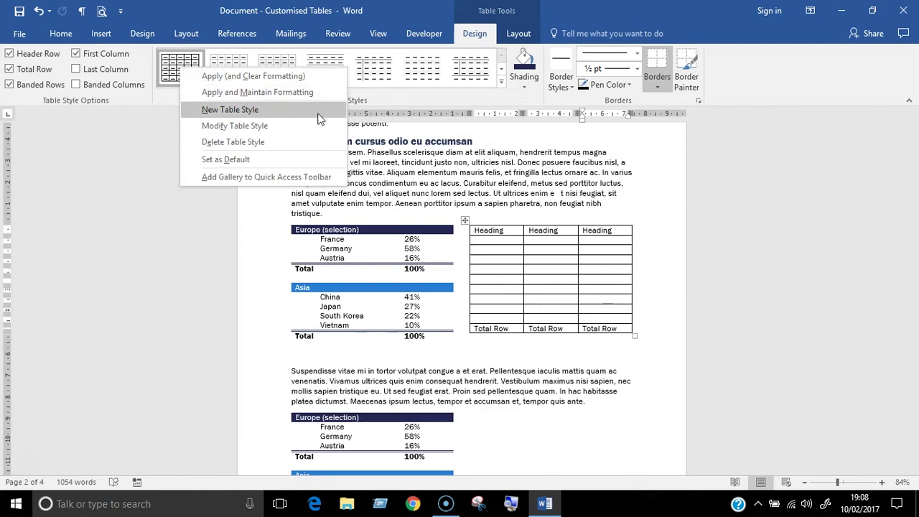
pyautogui.click(502, 81)
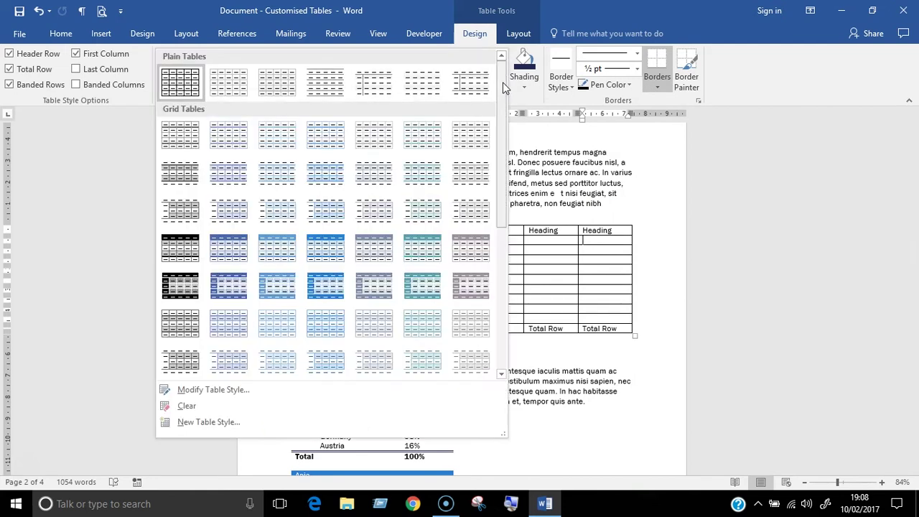
pyautogui.click(472, 258)
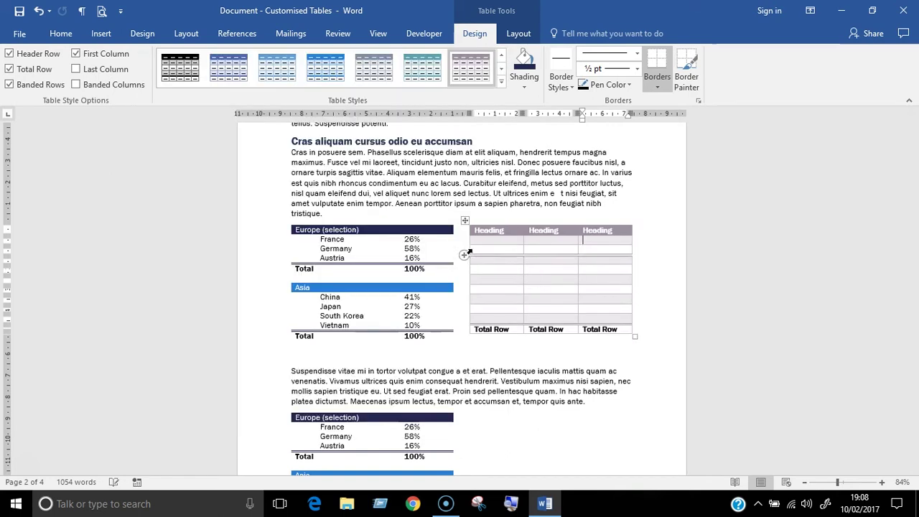
pyautogui.click(502, 83)
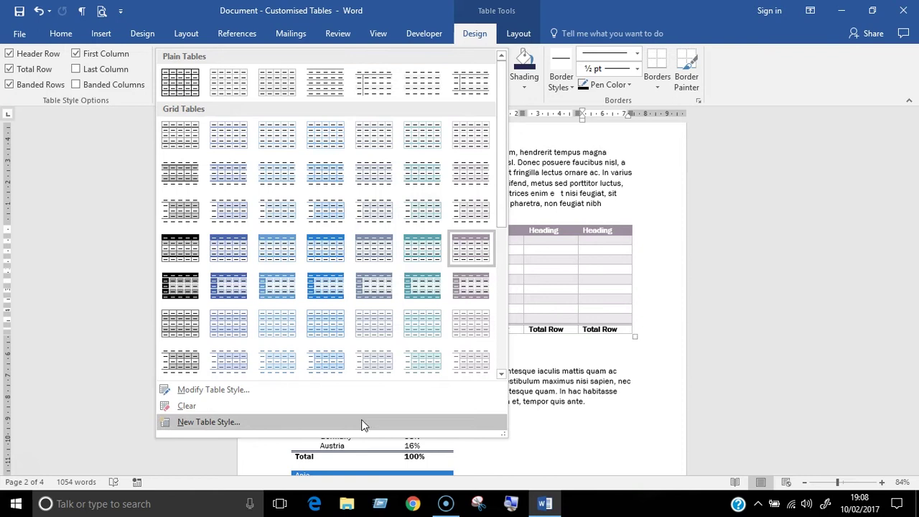
pyautogui.click(356, 391)
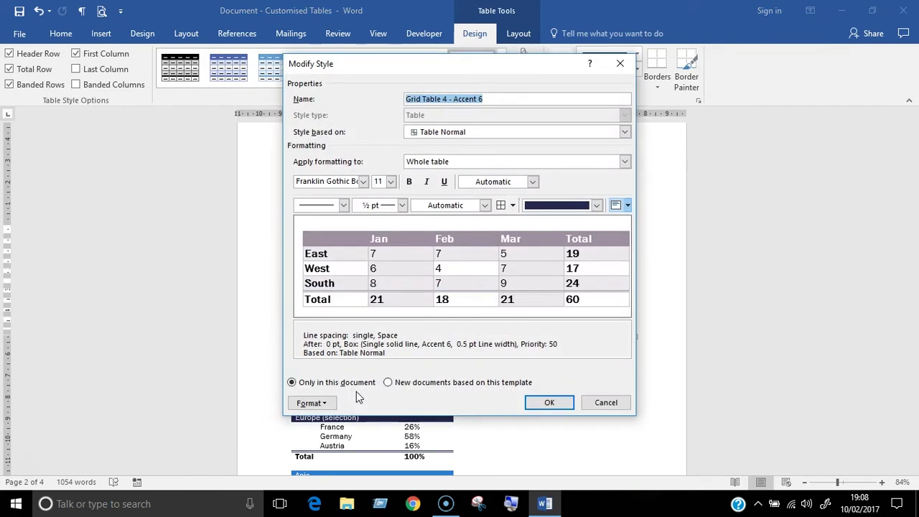
pyautogui.click(603, 402)
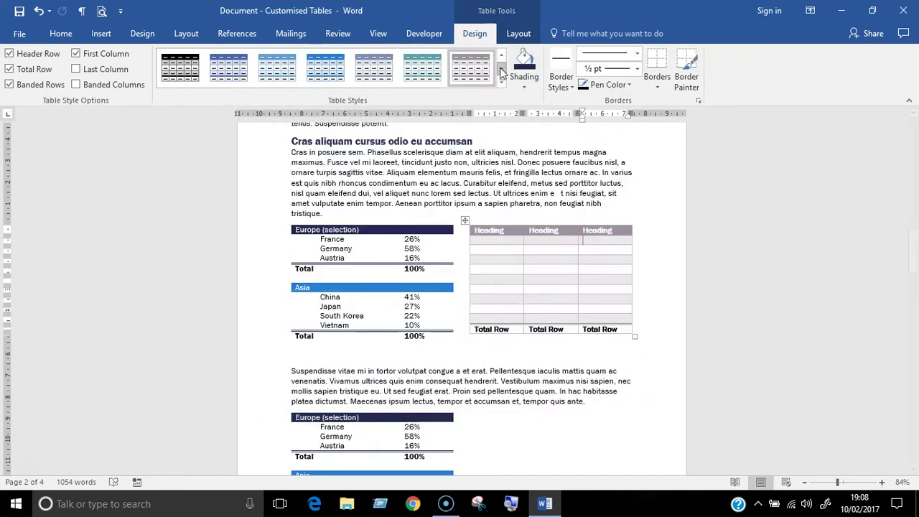
# - Bring up the context menu for the plain grid style in the gallery
pyautogui.rightClick(477, 78)
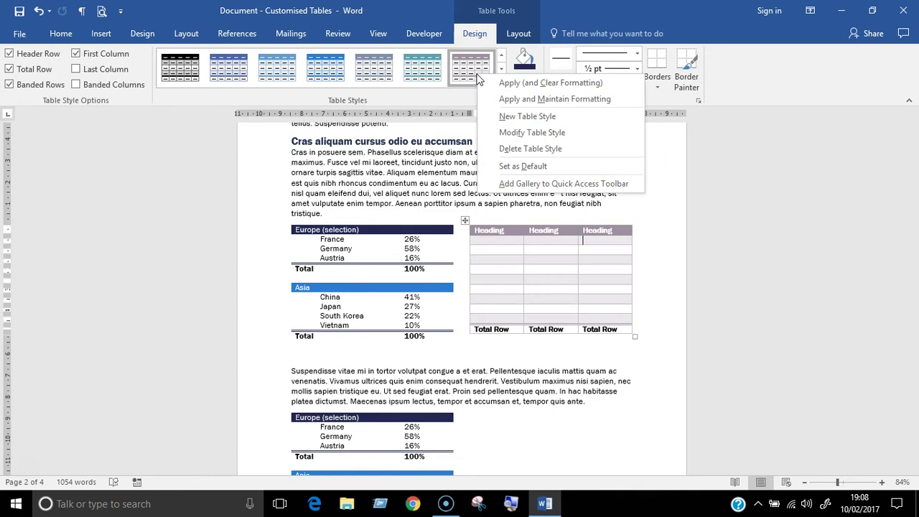
pyautogui.press('Escape')
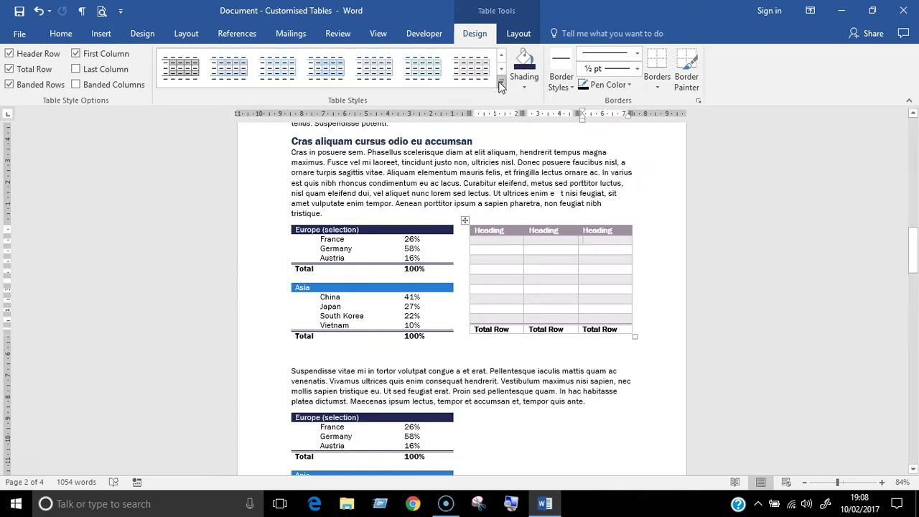
pyautogui.click(180, 68)
pyautogui.rightClick(179, 63)
# - Start a new table style named 'A Custom Style', type Table, based on Table Normal
pyautogui.click(247, 103)
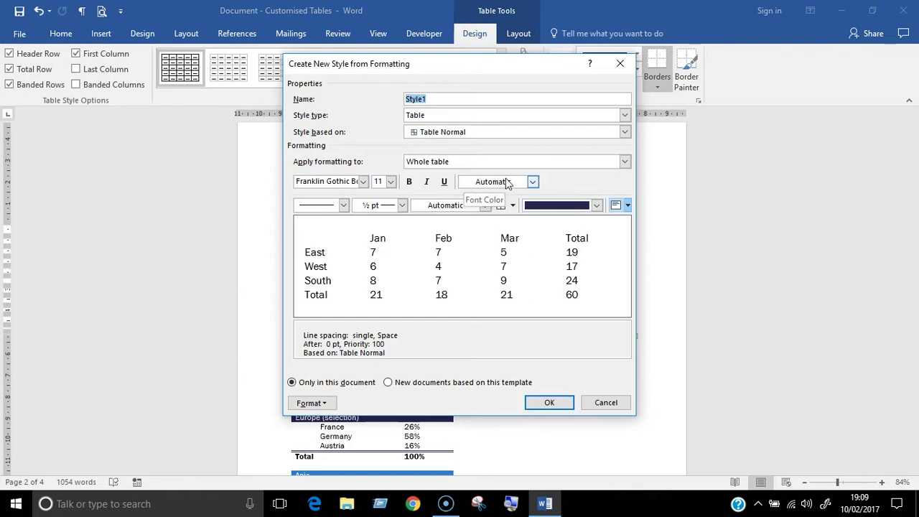
pyautogui.write('A Custom')
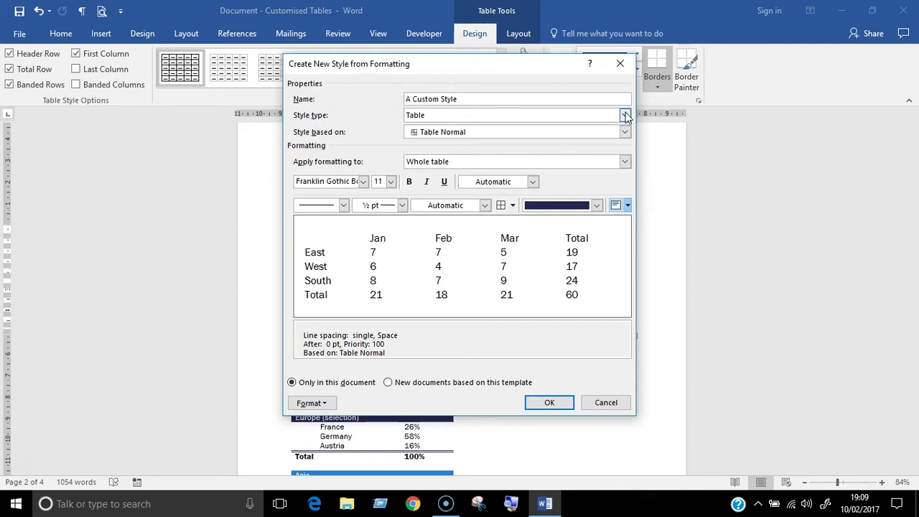
pyautogui.click(625, 115)
pyautogui.click(625, 115)
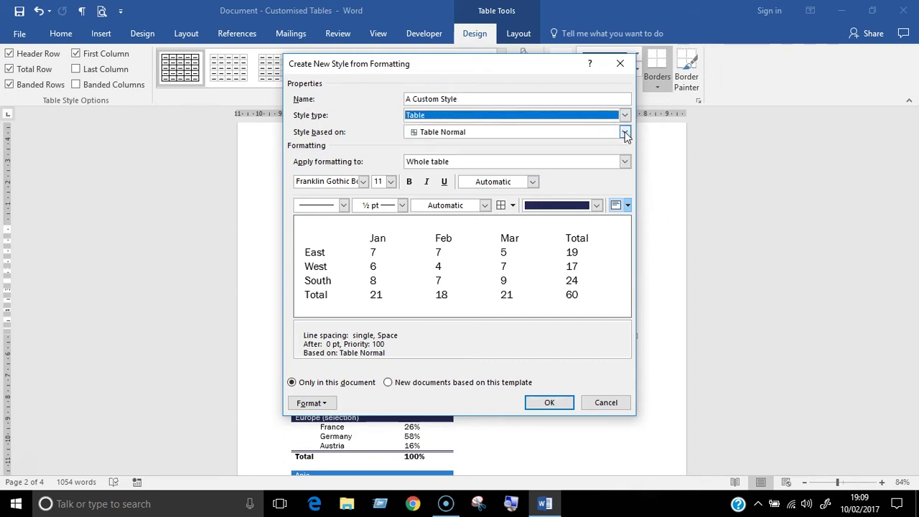
pyautogui.click(625, 132)
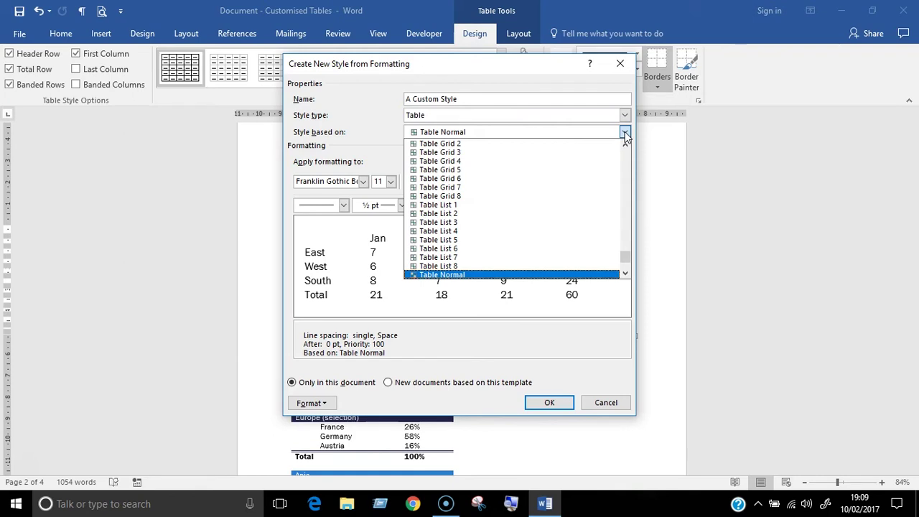
pyautogui.click(624, 132)
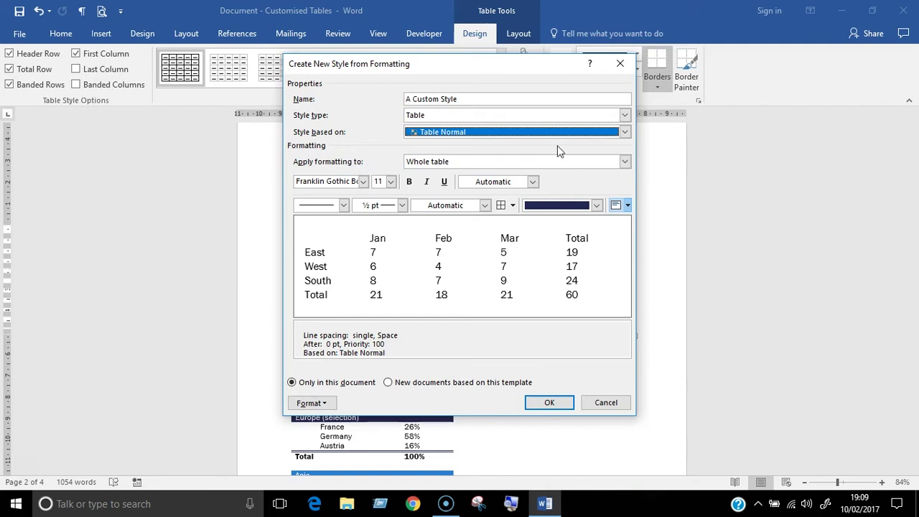
pyautogui.click(602, 162)
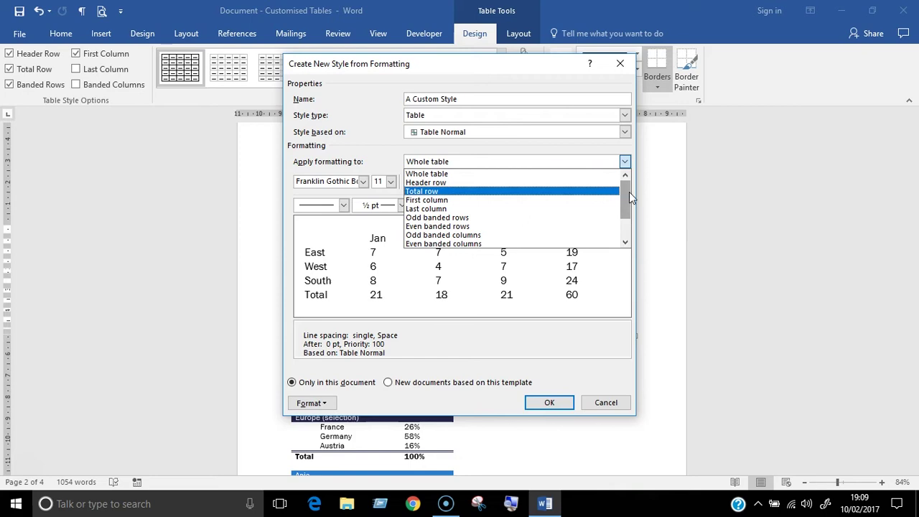
pyautogui.moveTo(624, 190)
pyautogui.mouseDown()
pyautogui.moveTo(626, 217)
pyautogui.moveTo(628, 203)
pyautogui.mouseUp()
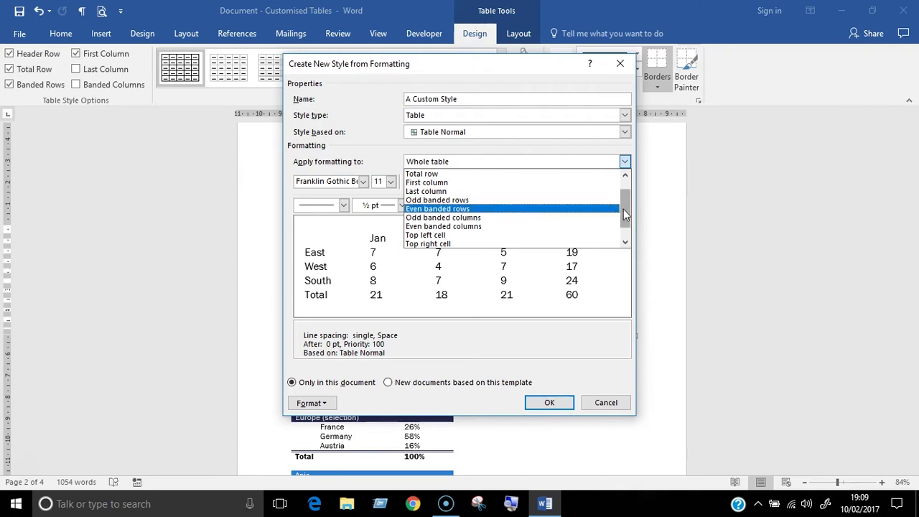
pyautogui.moveTo(623, 209); pyautogui.dragTo(628, 223)
pyautogui.click(381, 152)
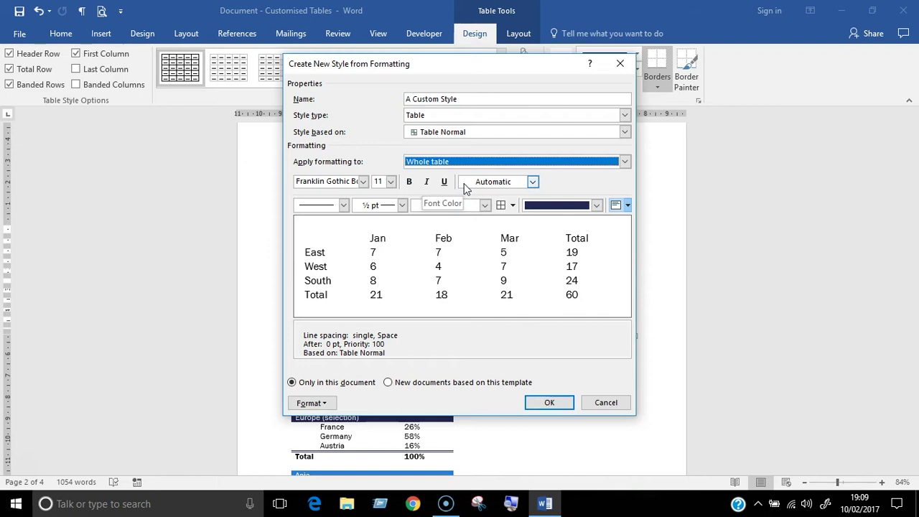
pyautogui.click(495, 182)
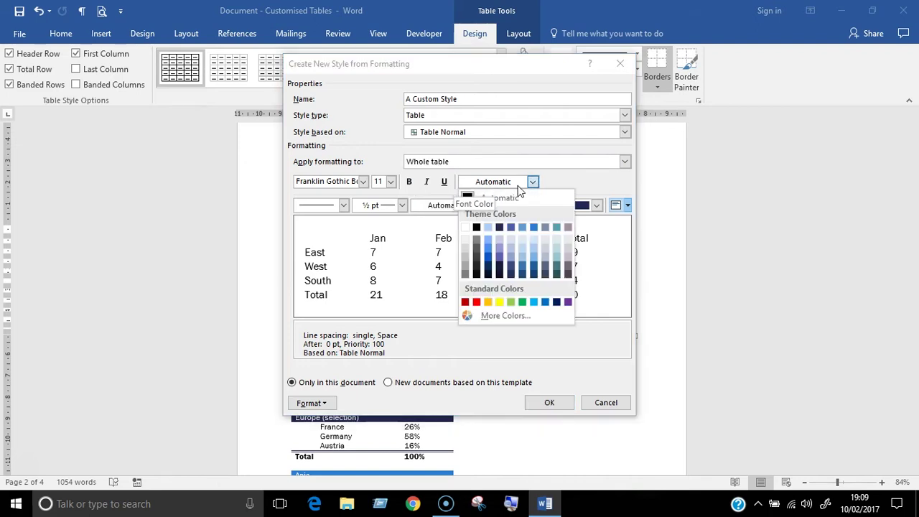
pyautogui.click(517, 185)
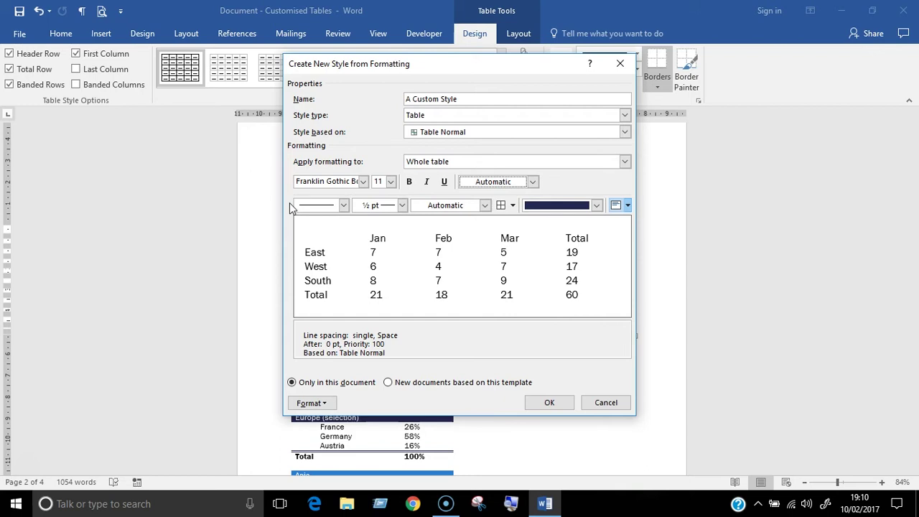
pyautogui.click(334, 208)
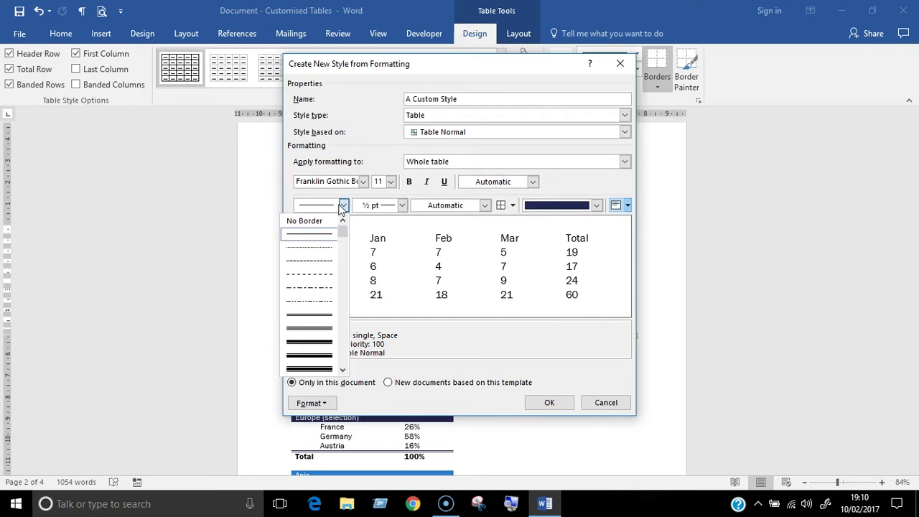
pyautogui.click(402, 206)
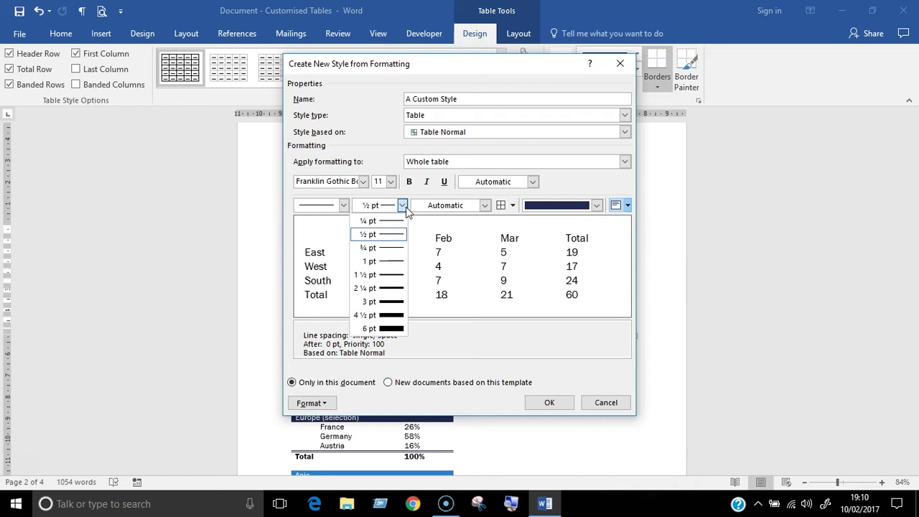
pyautogui.click(454, 207)
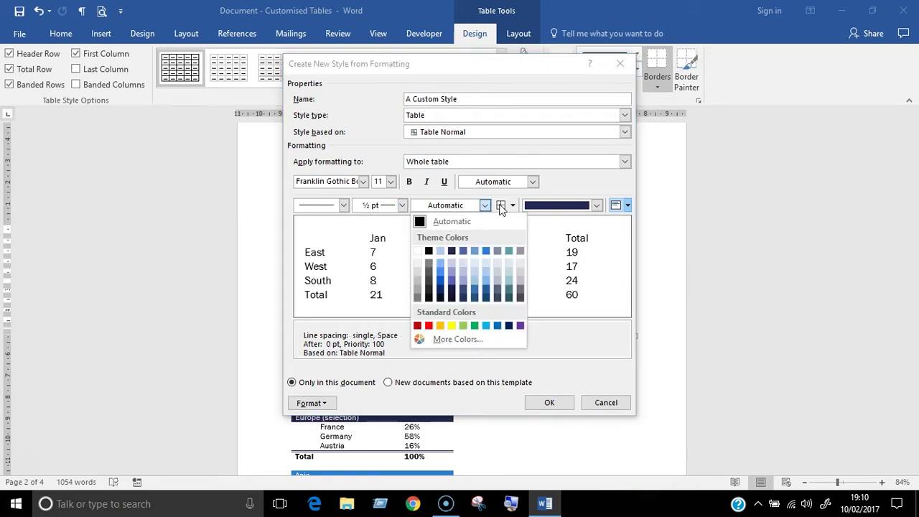
pyautogui.click(514, 205)
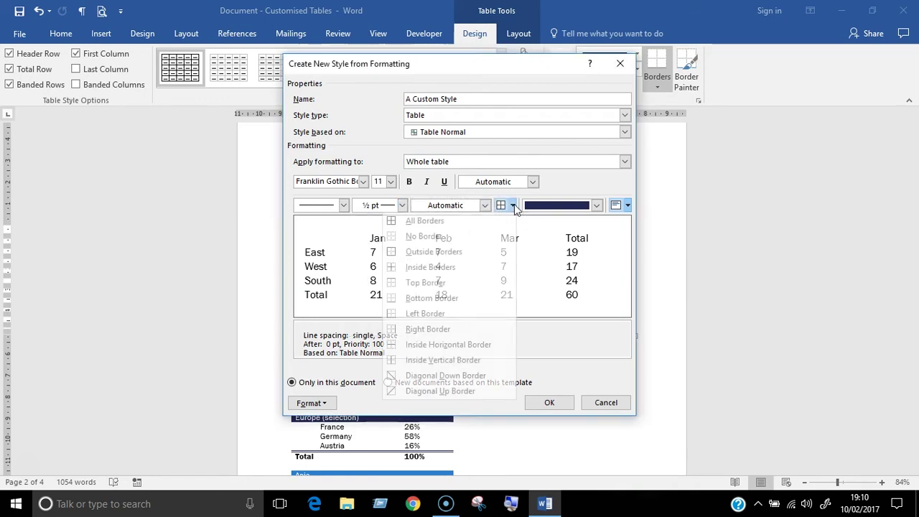
pyautogui.click(595, 206)
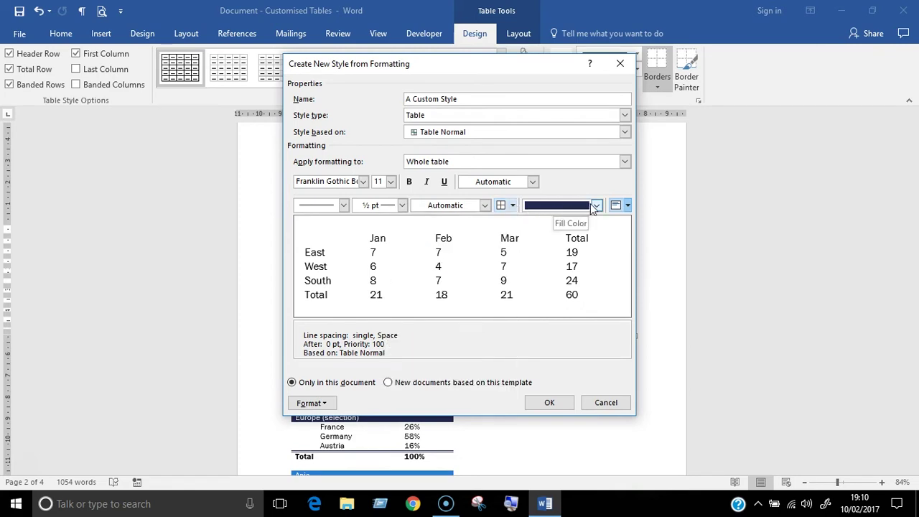
pyautogui.click(595, 206)
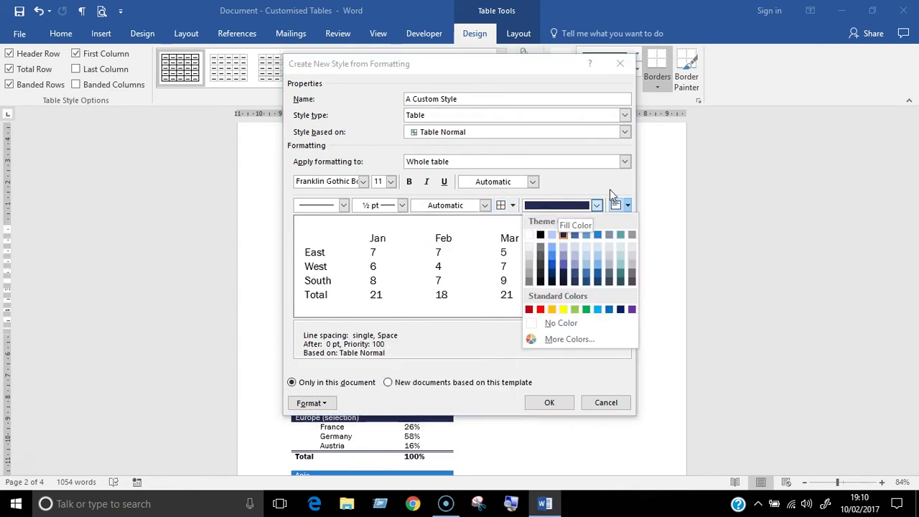
pyautogui.click(611, 191)
pyautogui.click(627, 203)
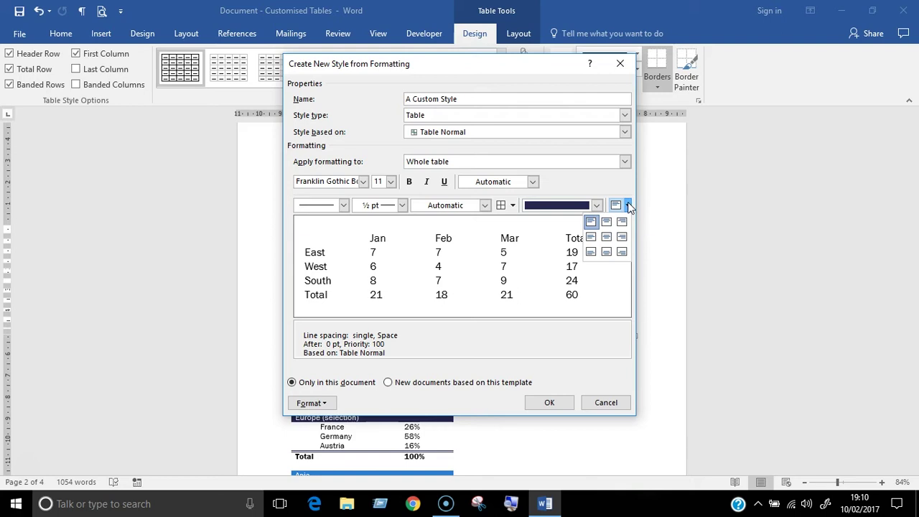
# - Set the whole table's font size to 9 pt in A Custom Style
pyautogui.click(627, 203)
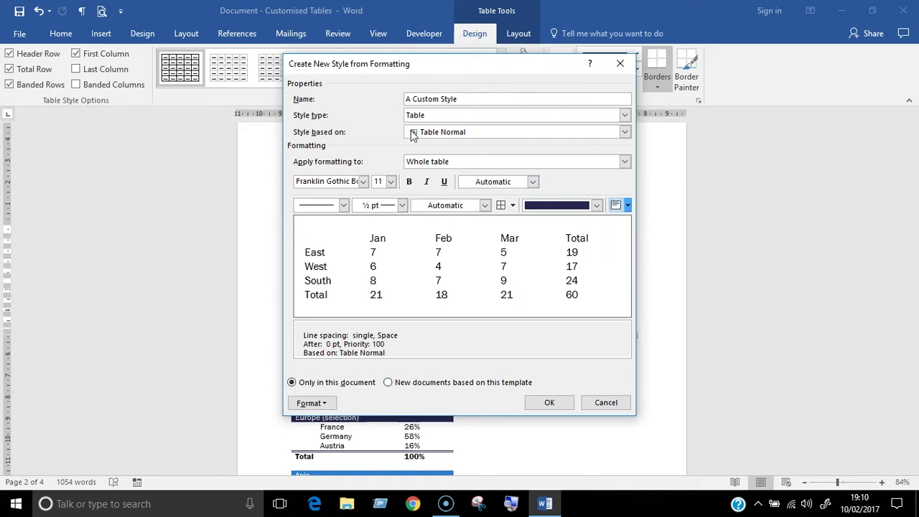
pyautogui.click(390, 182)
pyautogui.click(383, 203)
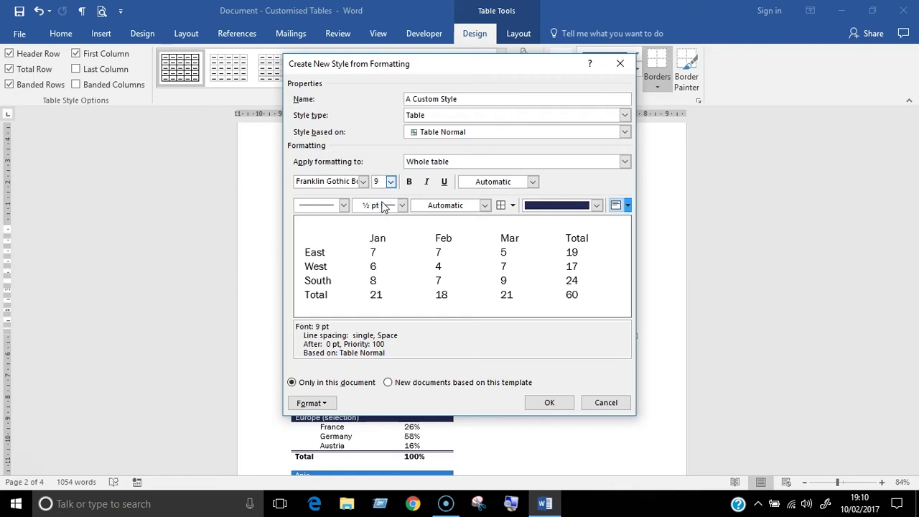
# - Give the header row dark blue shading and Franklin Gothic Medium 11 pt text
pyautogui.click(623, 163)
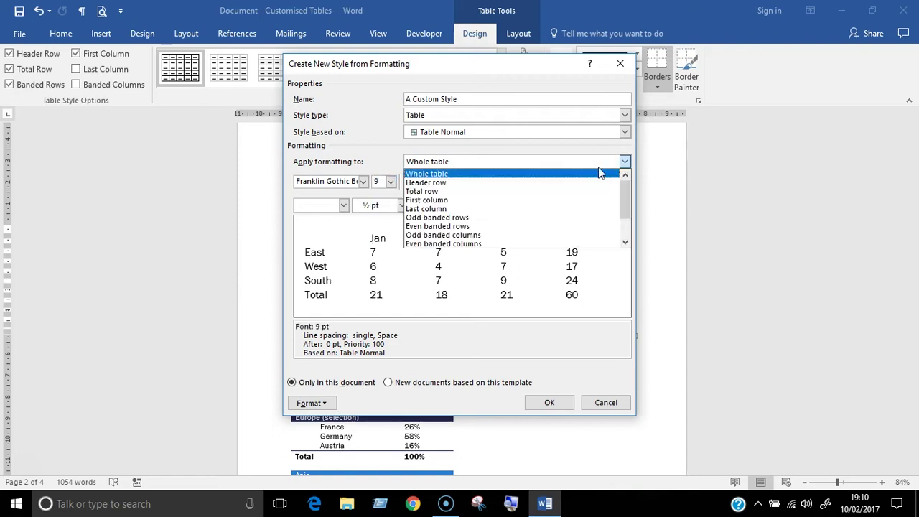
pyautogui.click(551, 184)
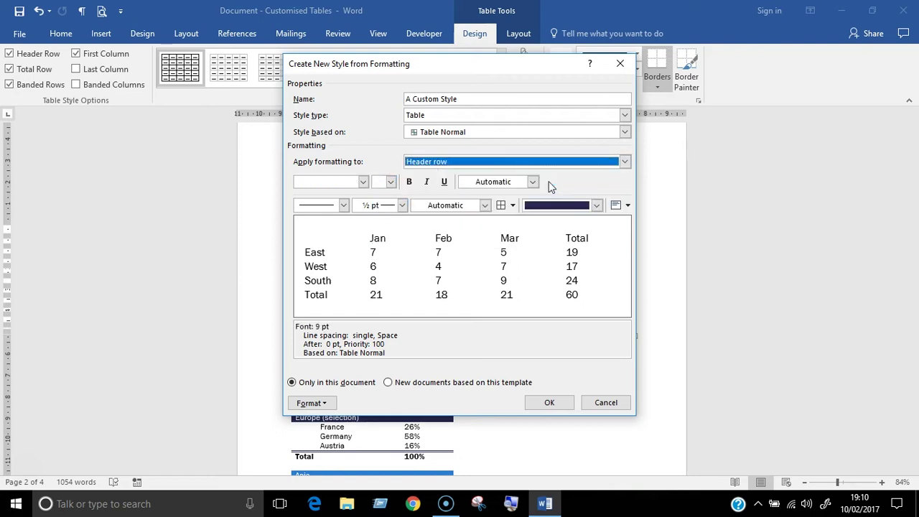
pyautogui.click(597, 205)
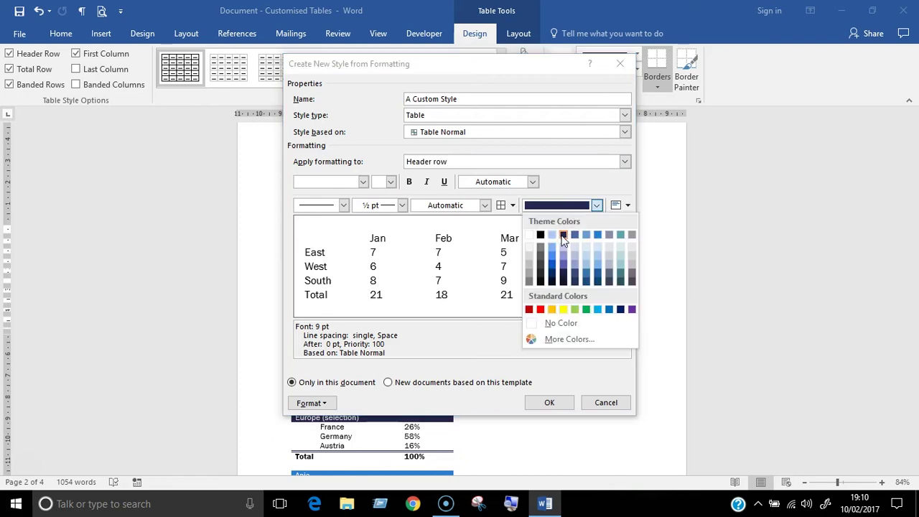
pyautogui.click(563, 235)
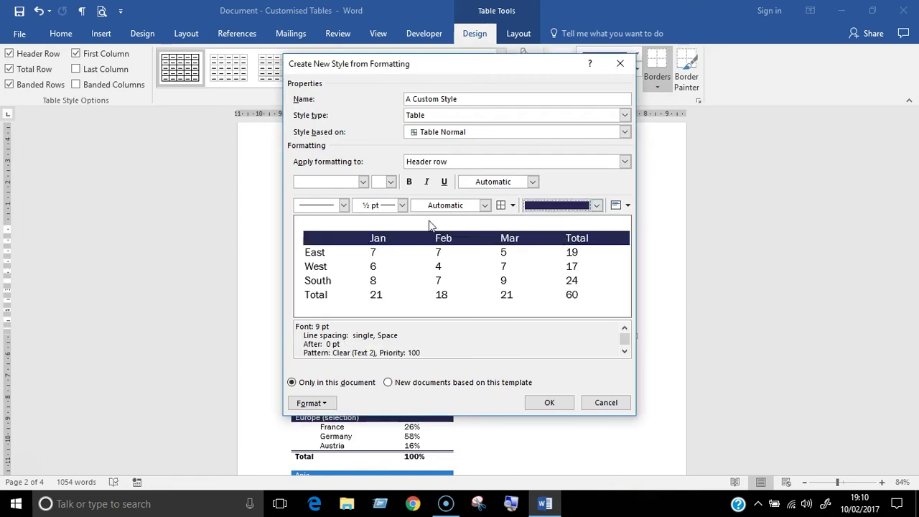
pyautogui.click(363, 182)
pyautogui.click(246, 227)
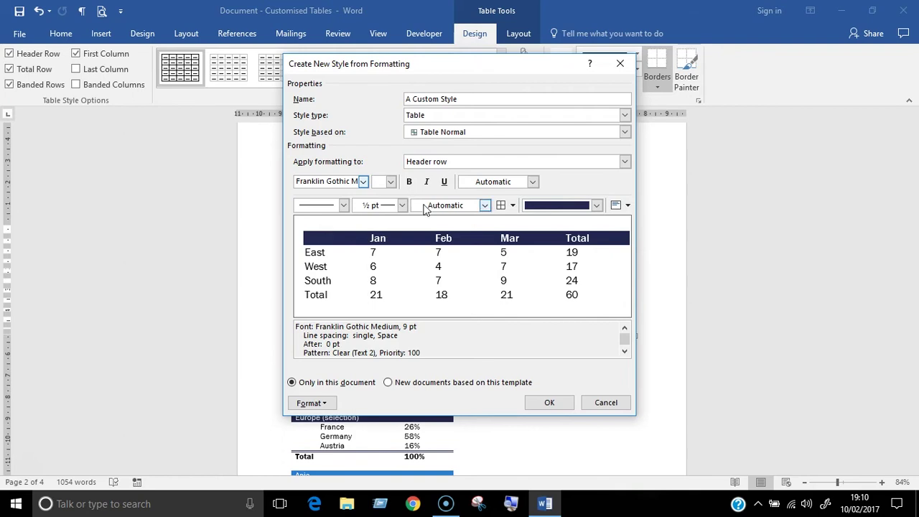
pyautogui.click(391, 181)
pyautogui.click(380, 220)
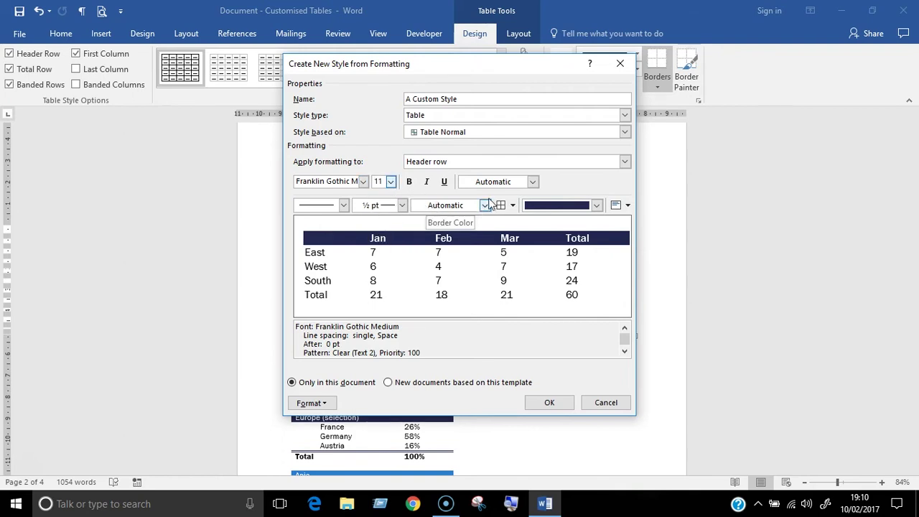
pyautogui.click(498, 163)
# - Give the odd banded rows a ¾ pt light-blue dashed bottom border
pyautogui.click(485, 217)
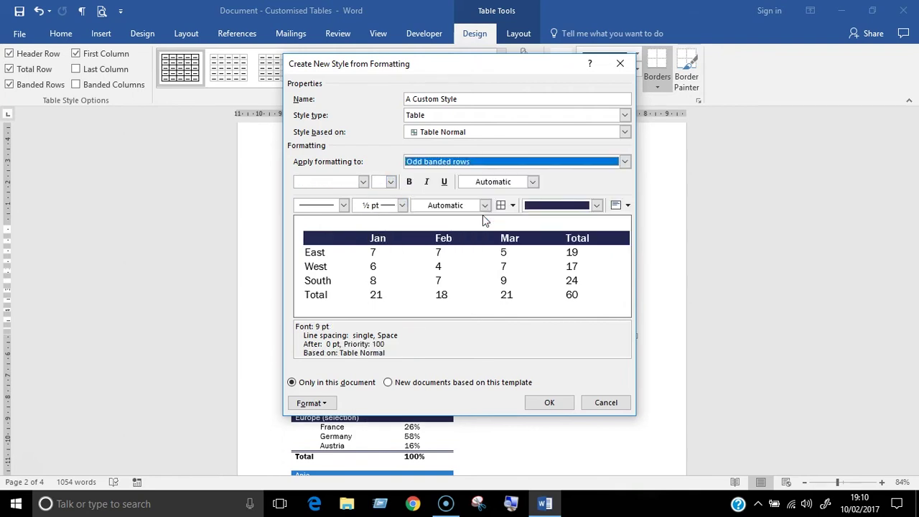
pyautogui.click(402, 205)
pyautogui.click(387, 249)
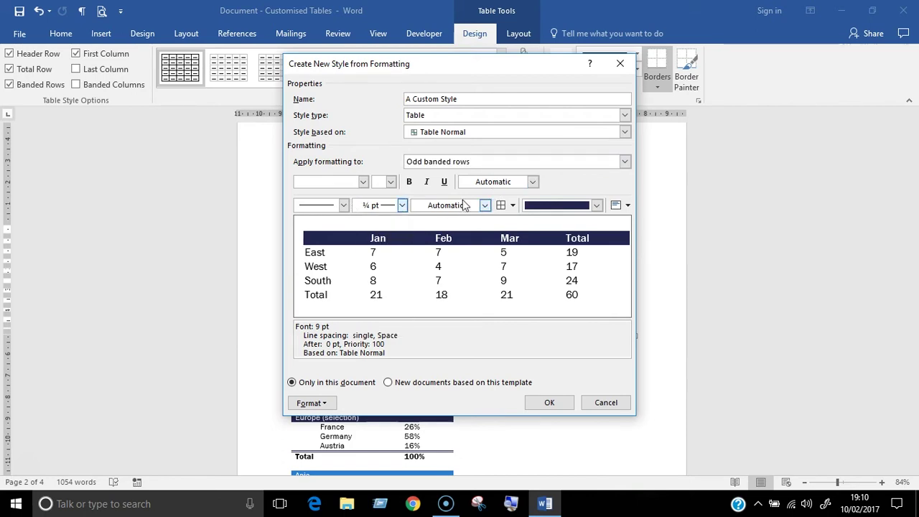
pyautogui.click(465, 206)
pyautogui.click(474, 251)
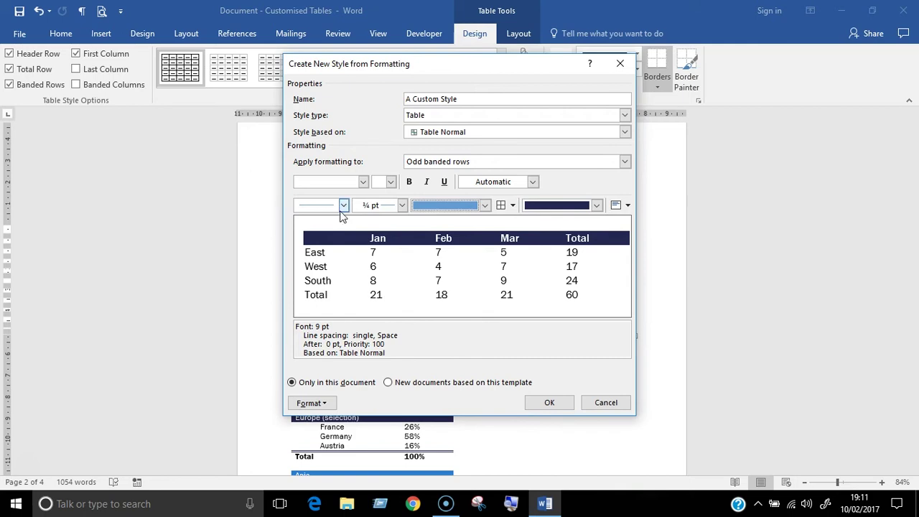
pyautogui.click(344, 206)
pyautogui.click(320, 267)
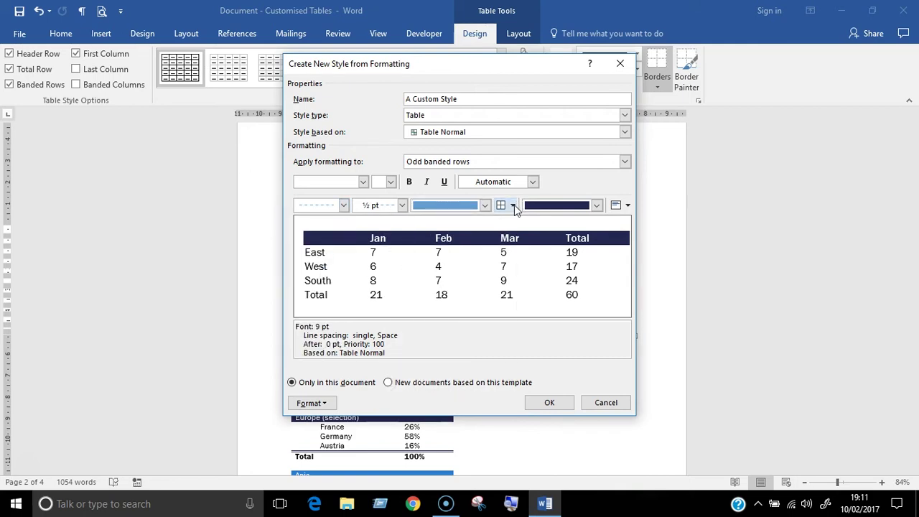
pyautogui.click(512, 205)
pyautogui.click(434, 298)
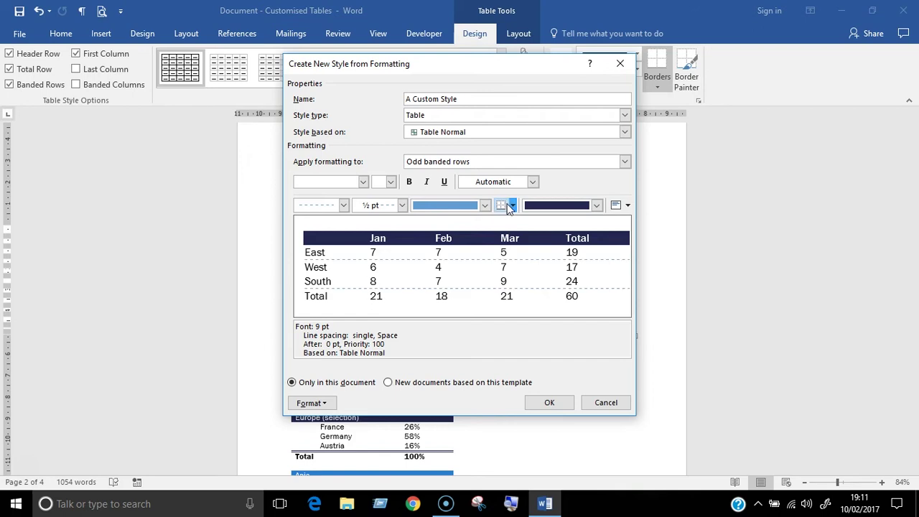
# - Apply the same dashed light-blue bottom border to the even banded rows
pyautogui.click(465, 162)
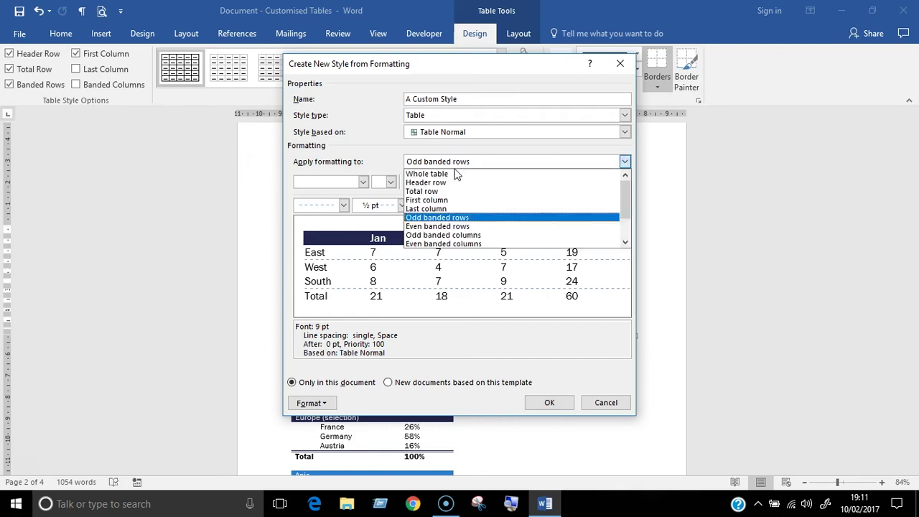
pyautogui.click(443, 226)
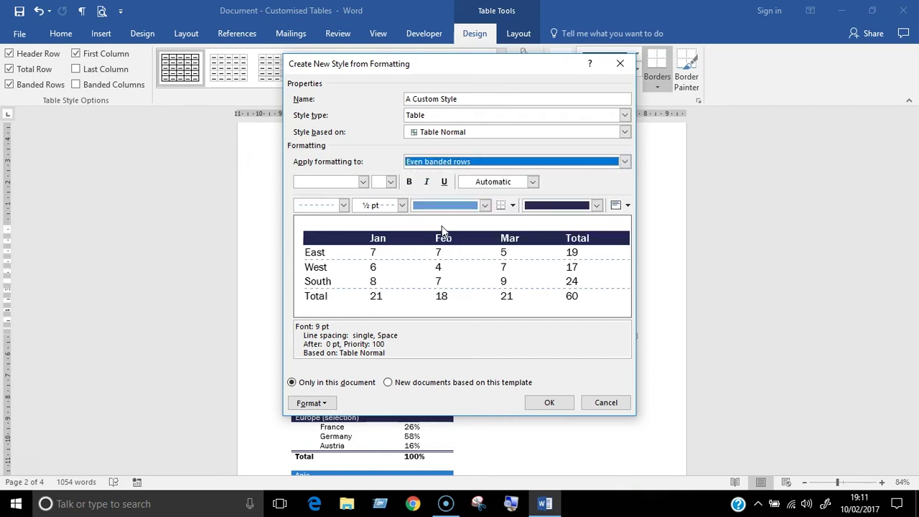
pyautogui.click(501, 206)
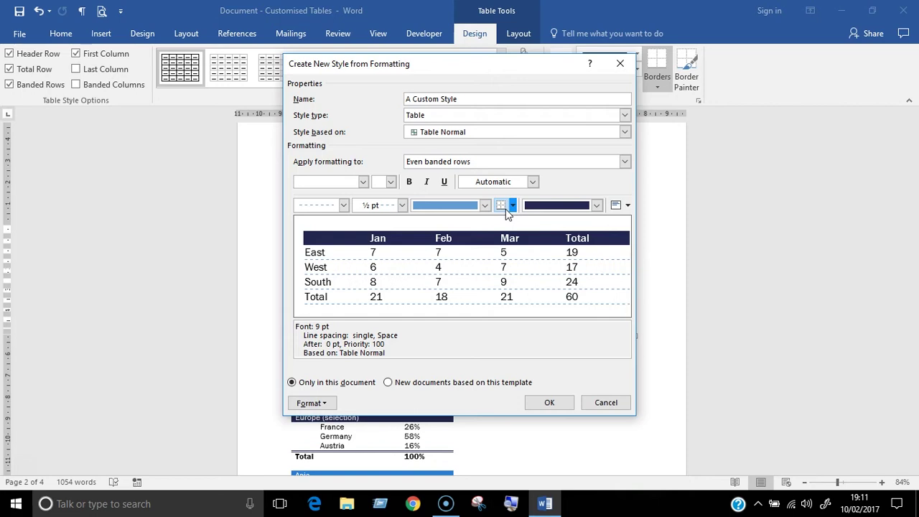
# - Switch formatting to the Total row and apply a solid line as its top border
pyautogui.click(510, 162)
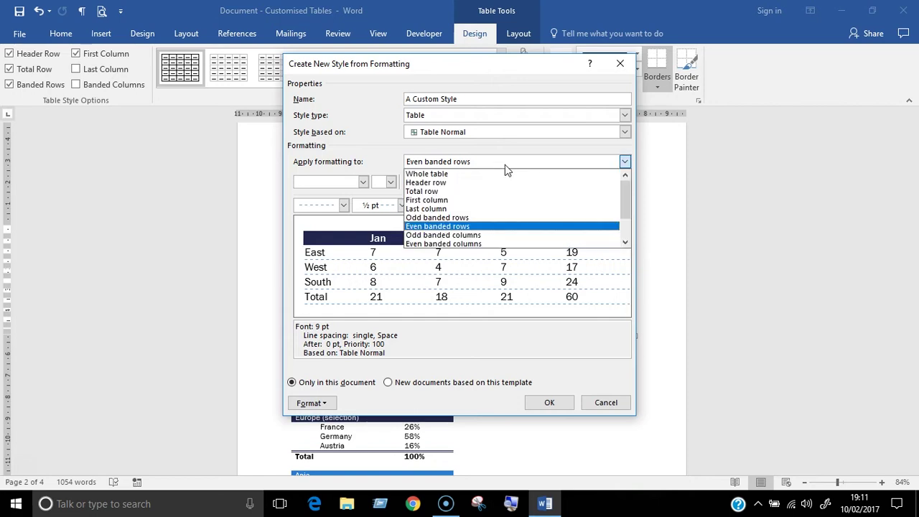
pyautogui.click(485, 191)
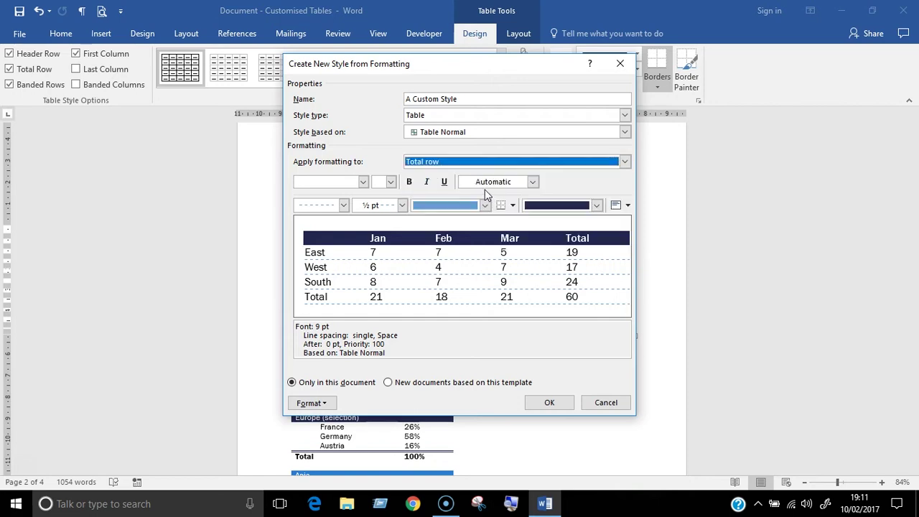
pyautogui.click(345, 206)
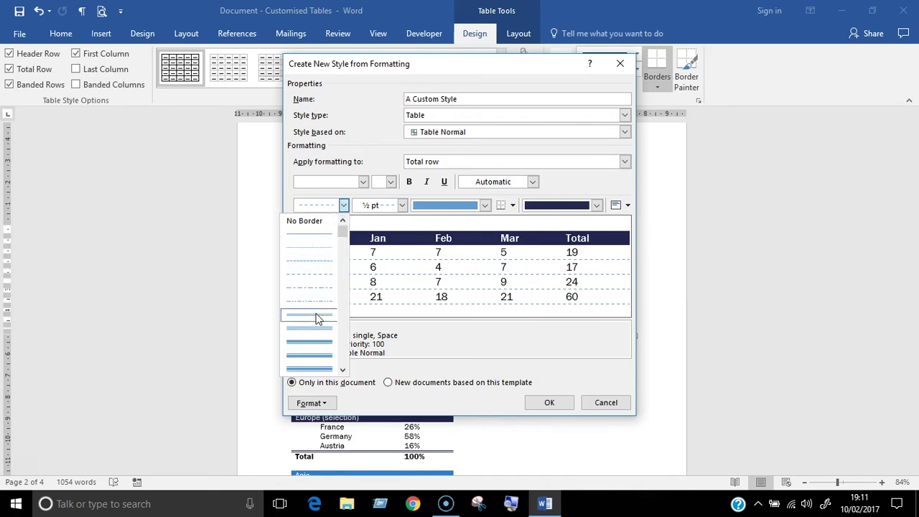
pyautogui.click(318, 319)
pyautogui.click(512, 206)
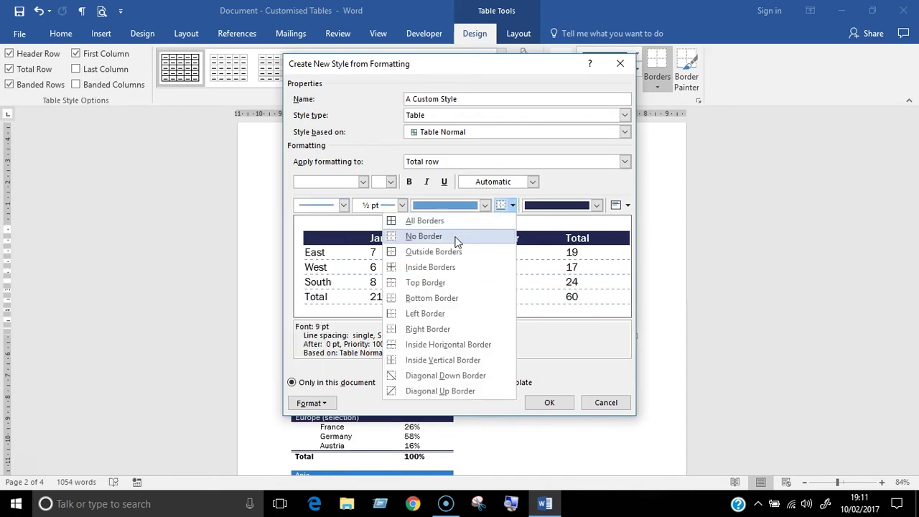
pyautogui.click(425, 282)
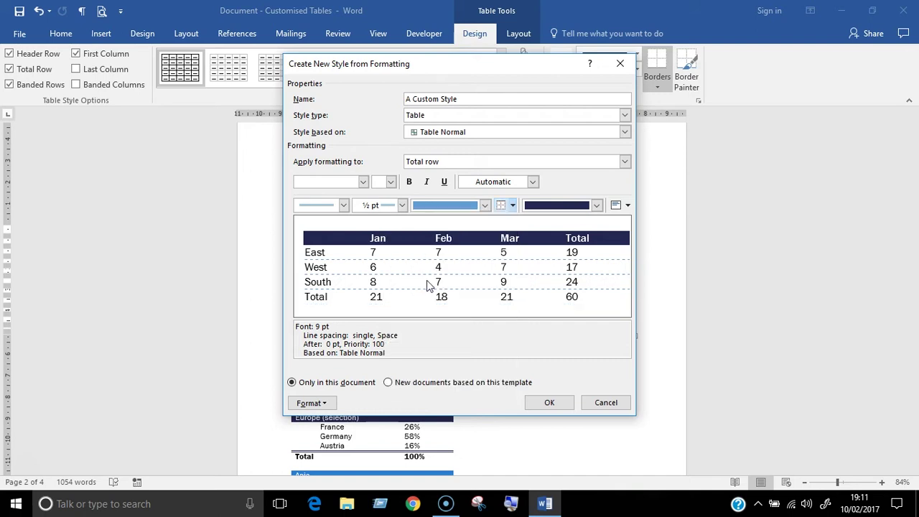
pyautogui.click(501, 206)
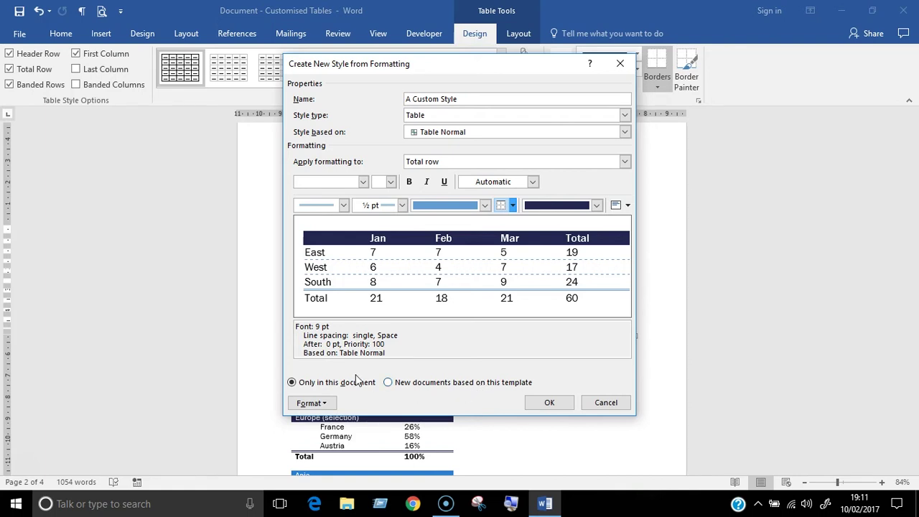
# - Inspect the Total row's font and advanced character spacing settings without changing them
pyautogui.click(328, 406)
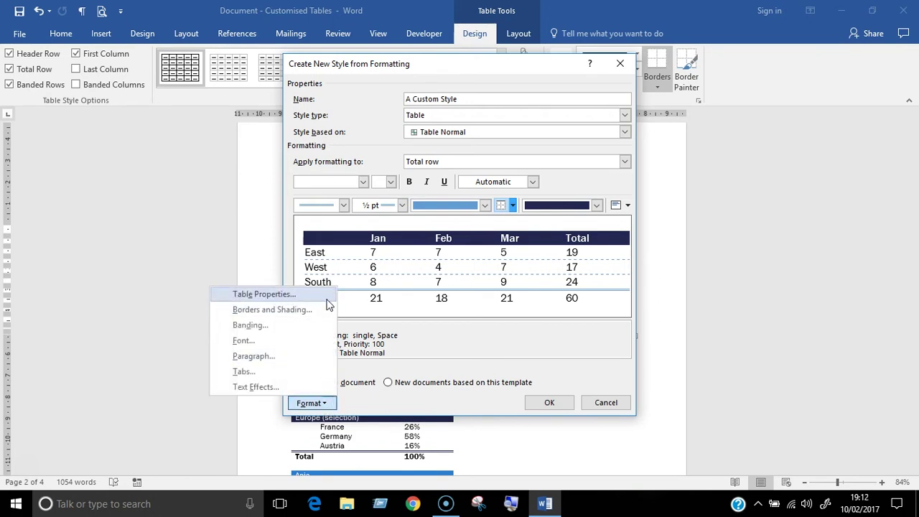
pyautogui.click(318, 347)
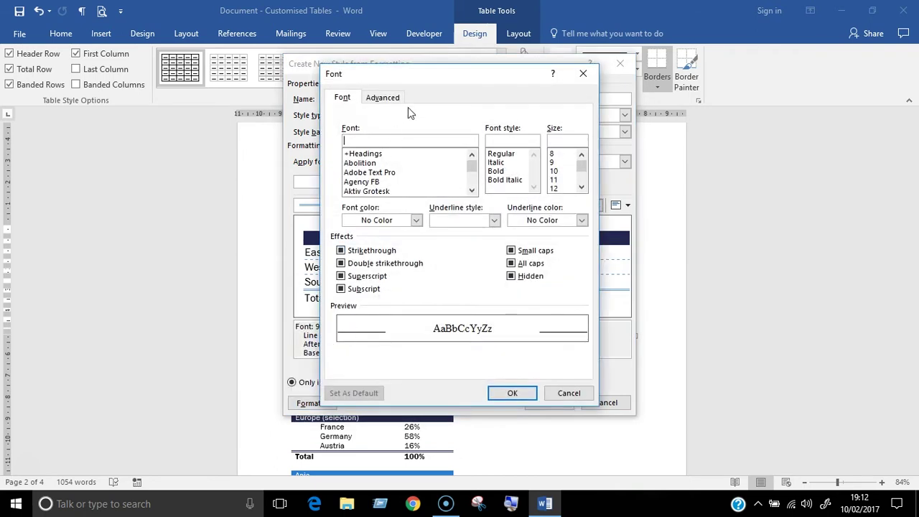
pyautogui.click(384, 97)
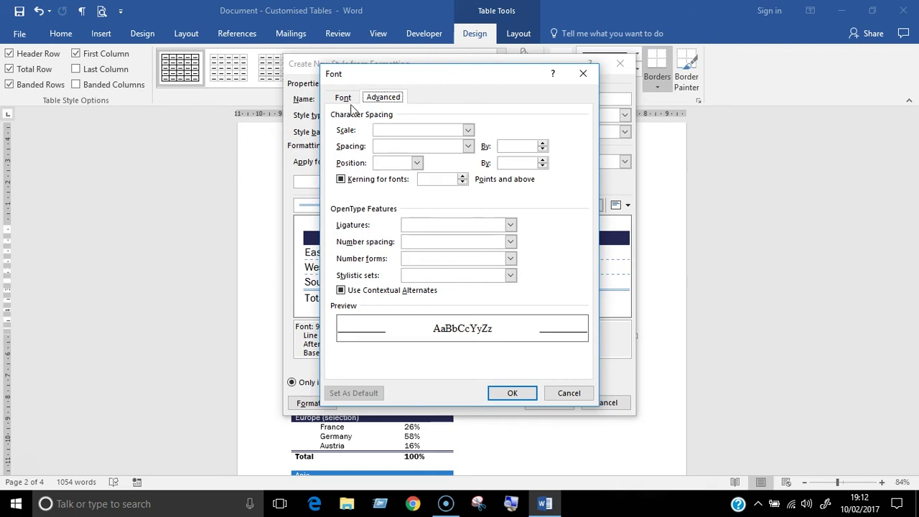
pyautogui.click(558, 395)
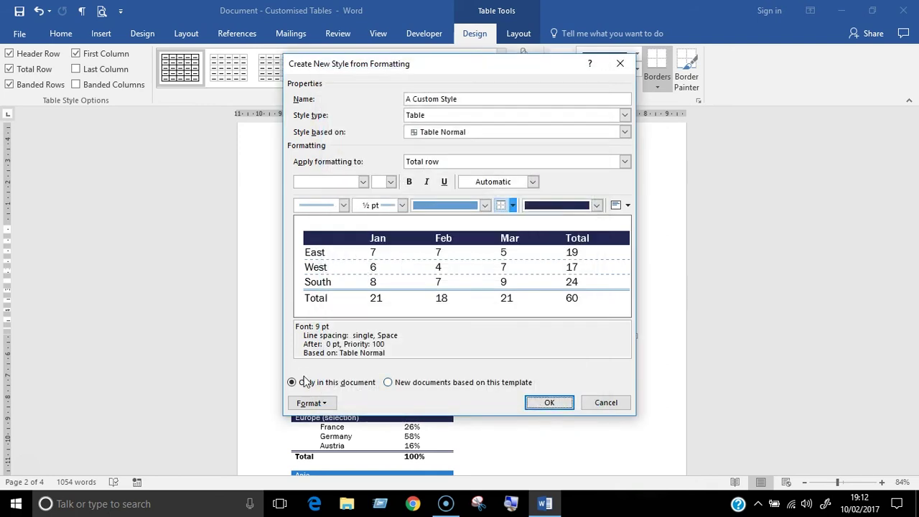
# - Review the Total row's paragraph spacing before and after, leaving it unchanged
pyautogui.click(331, 406)
pyautogui.click(271, 355)
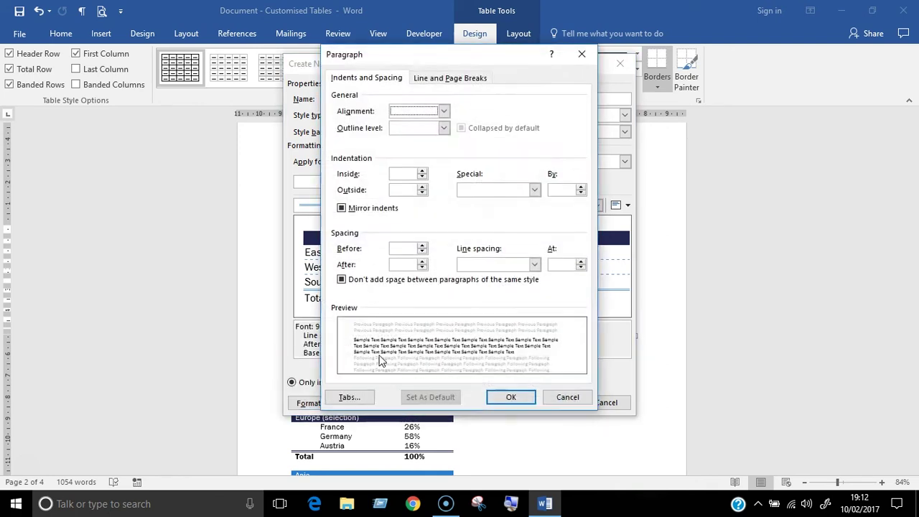
pyautogui.click(398, 248)
pyautogui.click(404, 265)
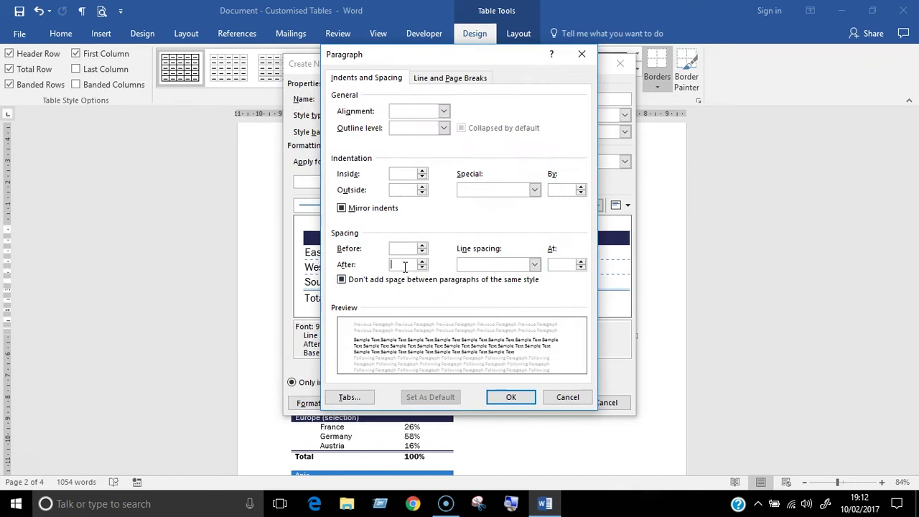
pyautogui.click(511, 400)
# - Look over the shadow, glow and 3-D text effects, then save A Custom Style
pyautogui.click(310, 403)
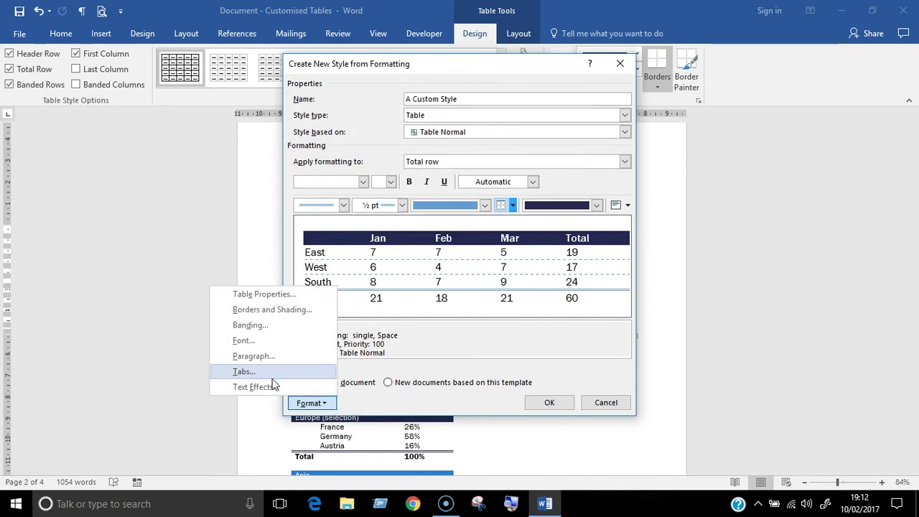
pyautogui.click(252, 386)
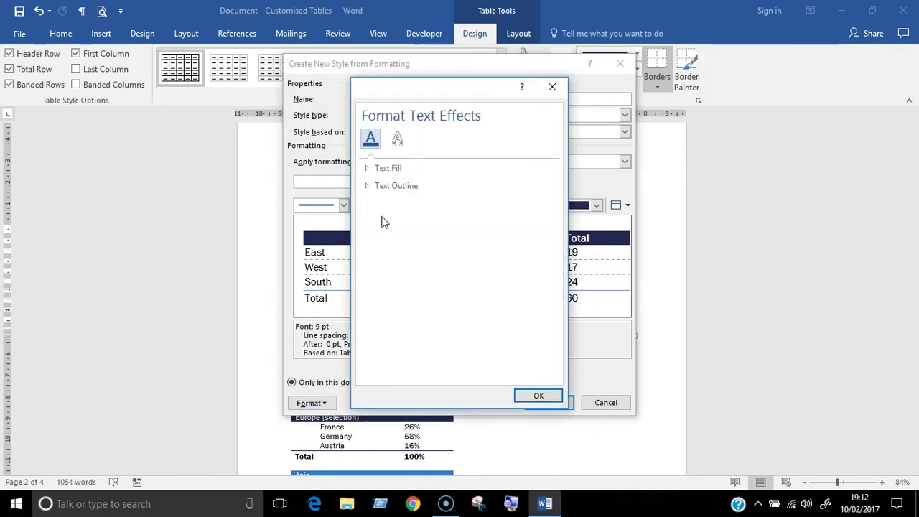
pyautogui.click(397, 138)
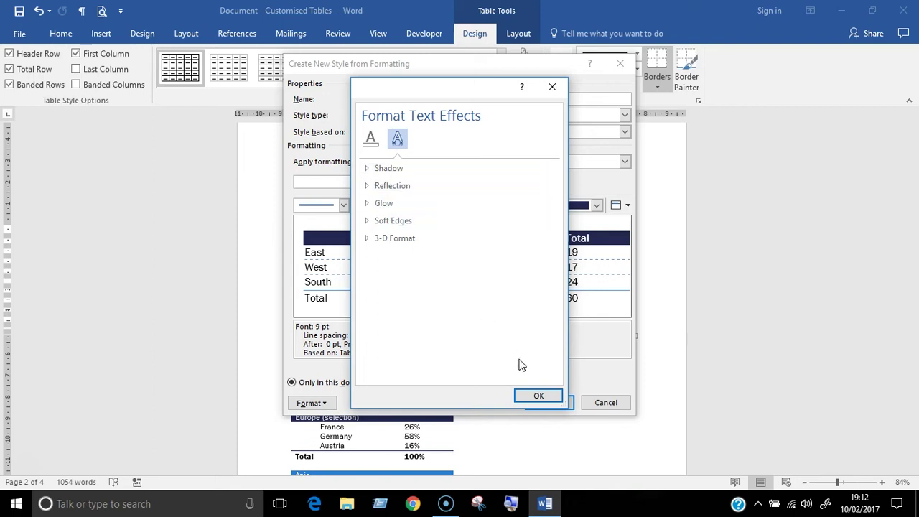
pyautogui.click(540, 399)
pyautogui.click(553, 404)
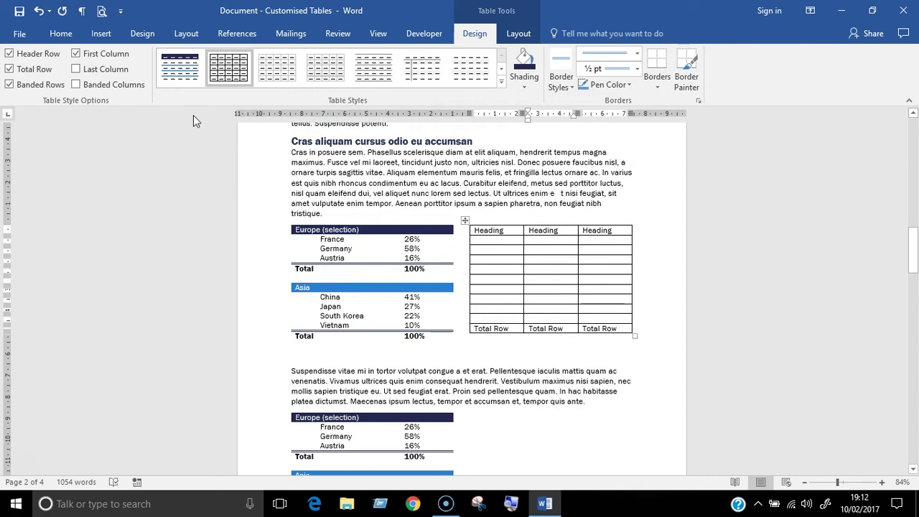
pyautogui.click(173, 72)
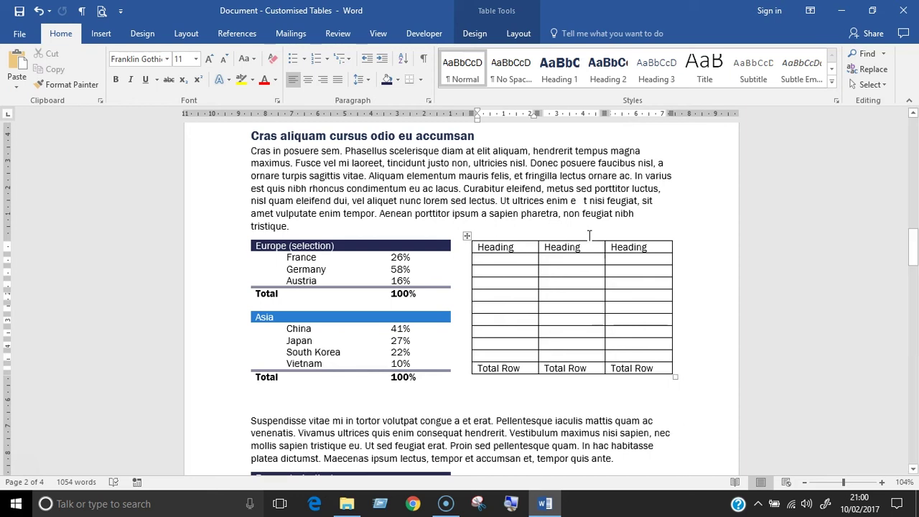
# - Start a new table style from the Table Design style gallery
pyautogui.click(471, 35)
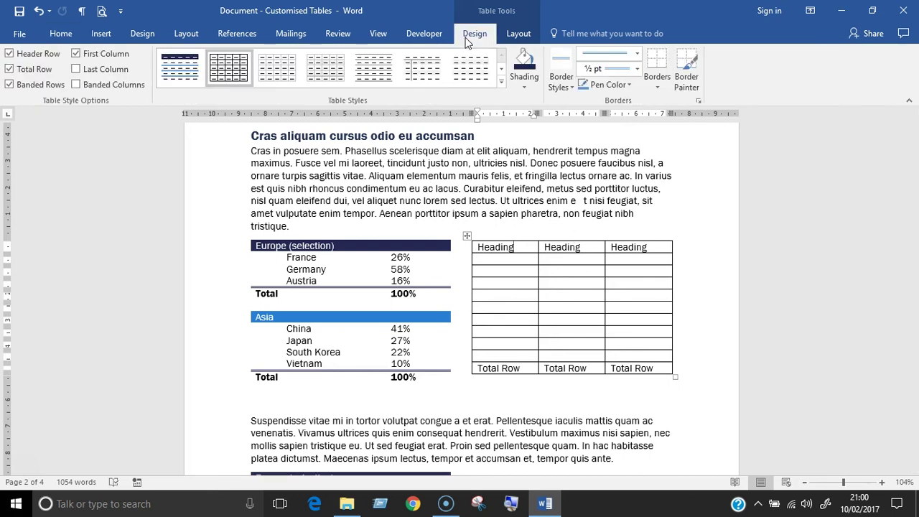
pyautogui.rightClick(207, 75)
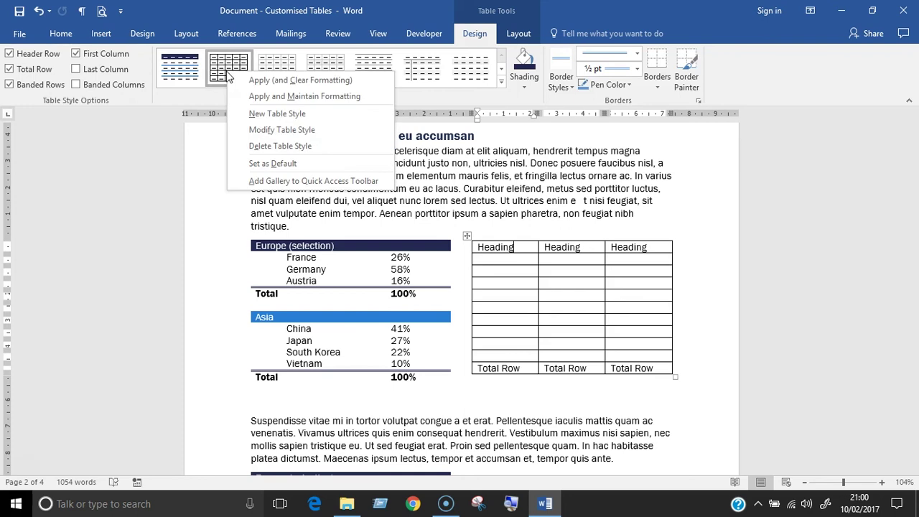
pyautogui.click(263, 113)
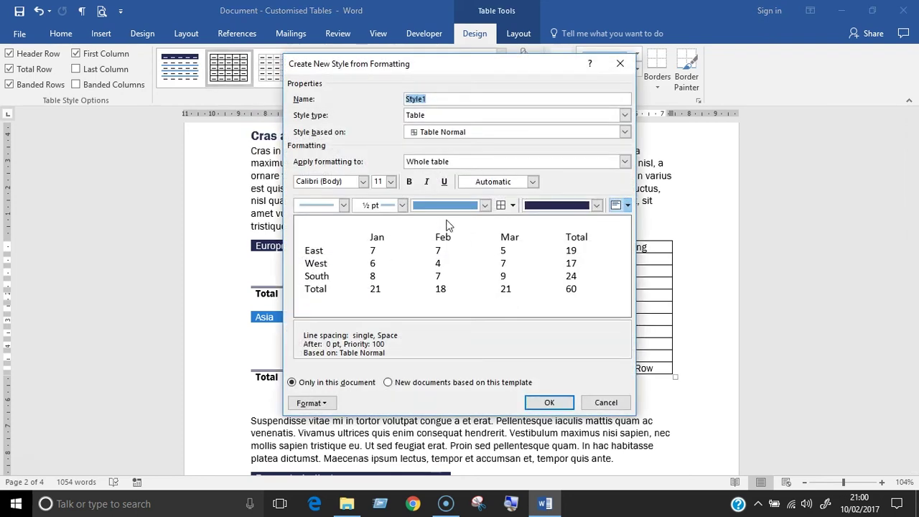
# - Set the header row font to Franklin Gothic Demi and confirm it in the Font settings
pyautogui.click(460, 160)
pyautogui.click(442, 182)
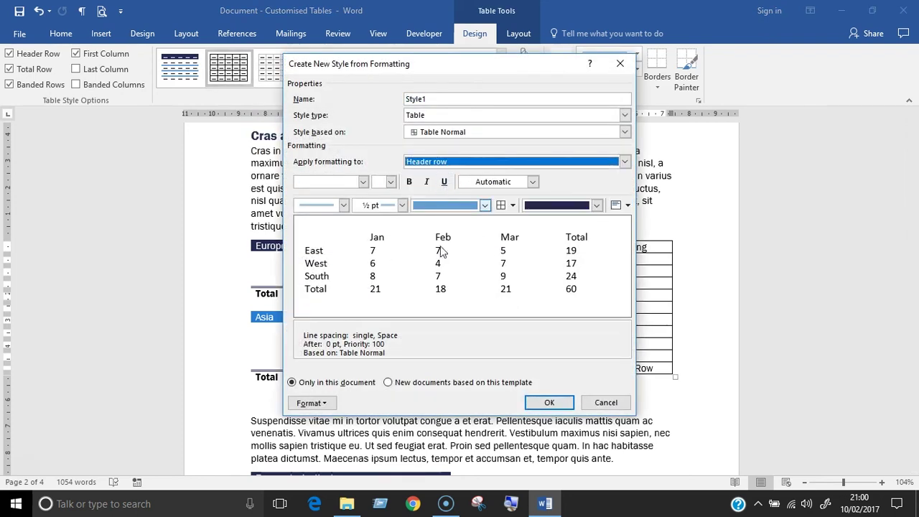
pyautogui.click(363, 182)
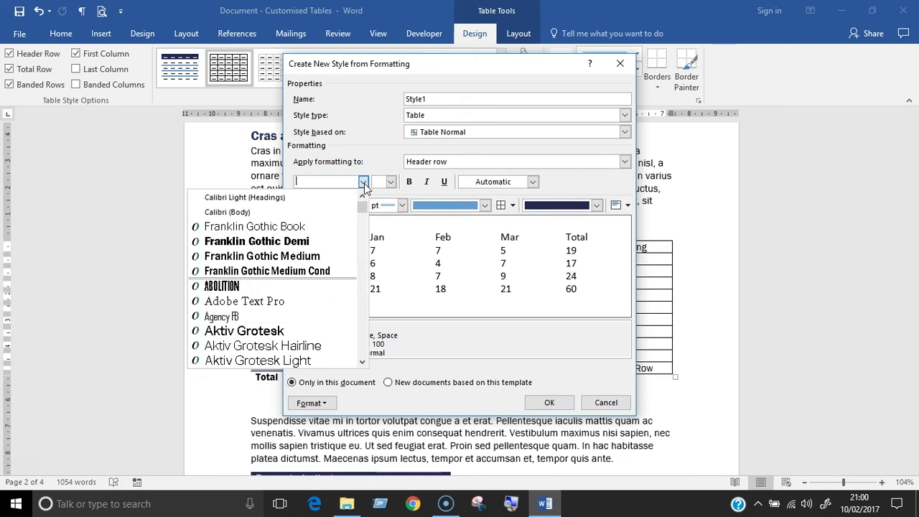
pyautogui.click(325, 242)
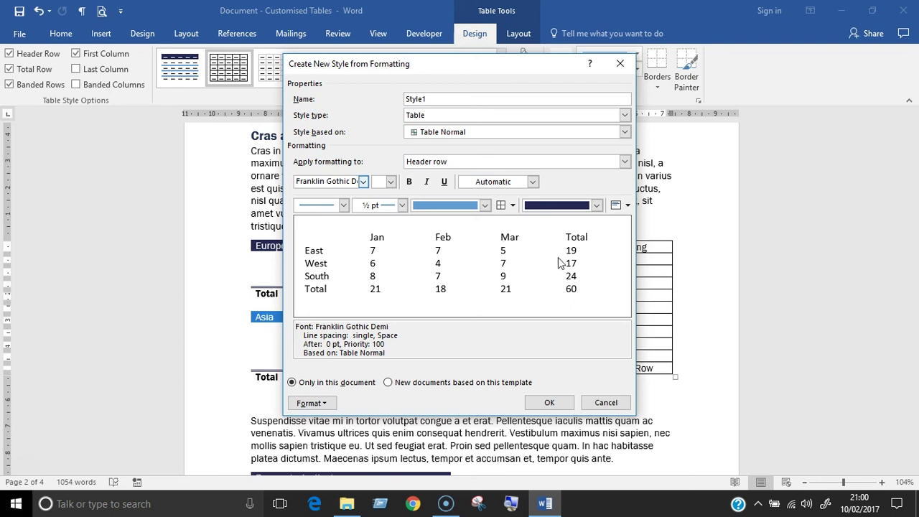
pyautogui.click(327, 404)
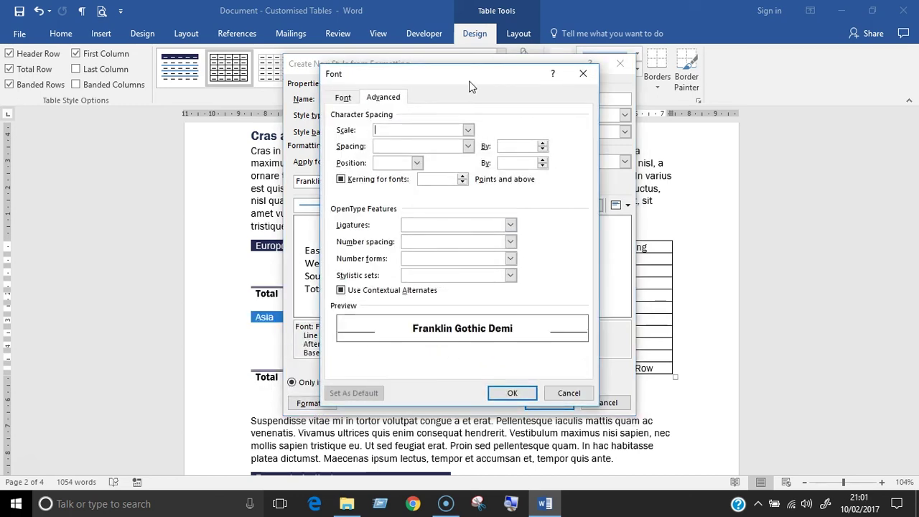
pyautogui.click(516, 394)
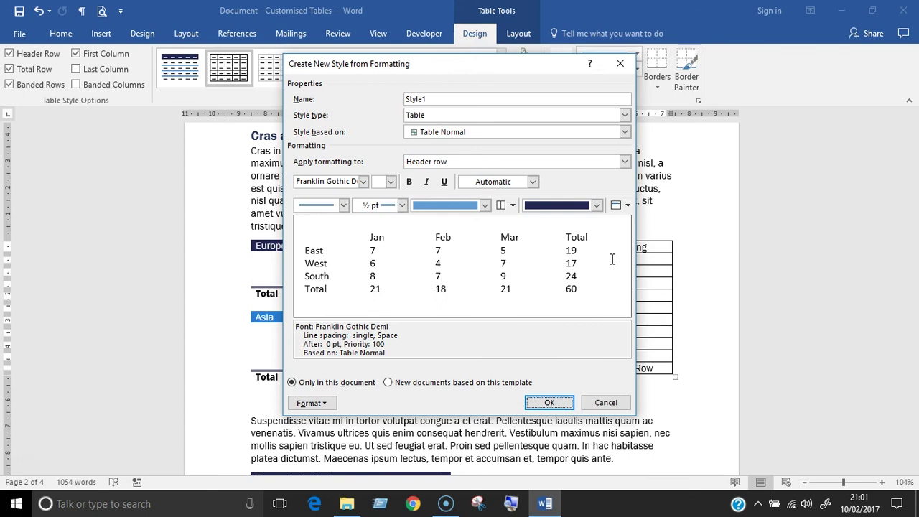
# - Discard the draft table style, check the Normal style's font unchanged, and open the Styles pane
pyautogui.click(622, 399)
pyautogui.click(62, 34)
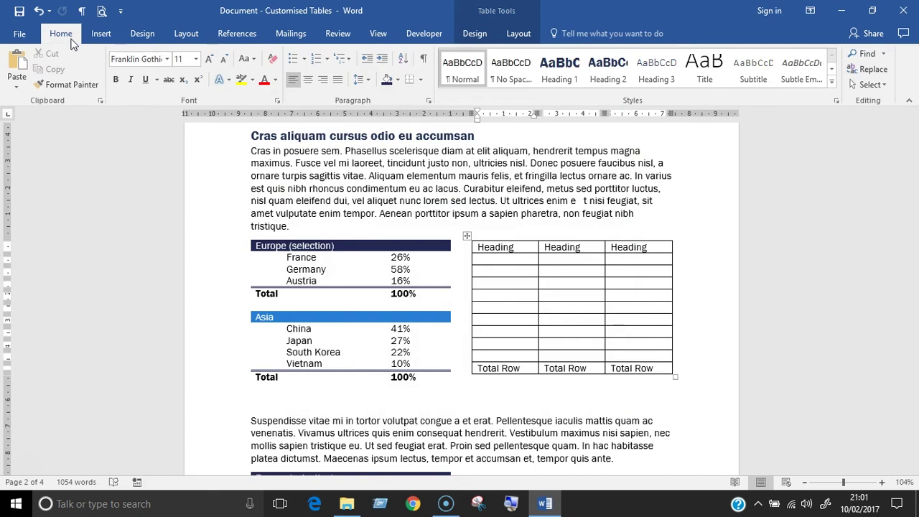
pyautogui.rightClick(457, 75)
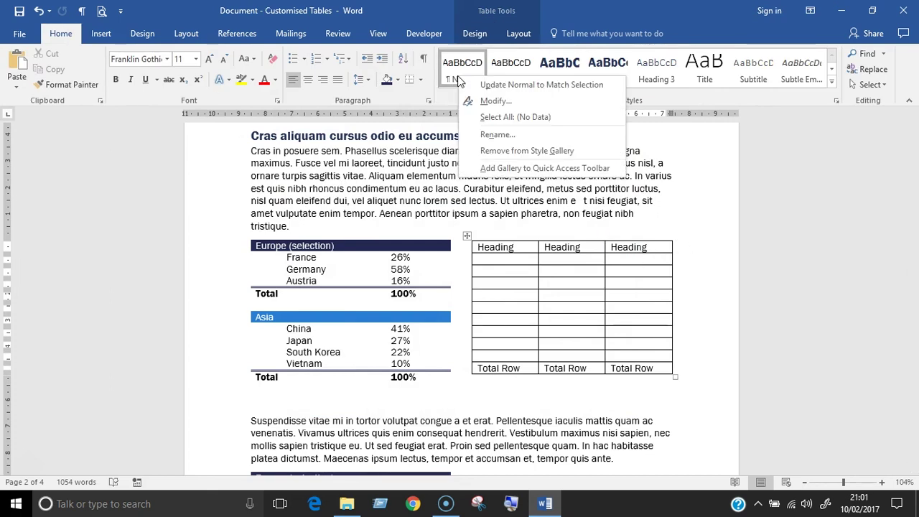
pyautogui.click(496, 101)
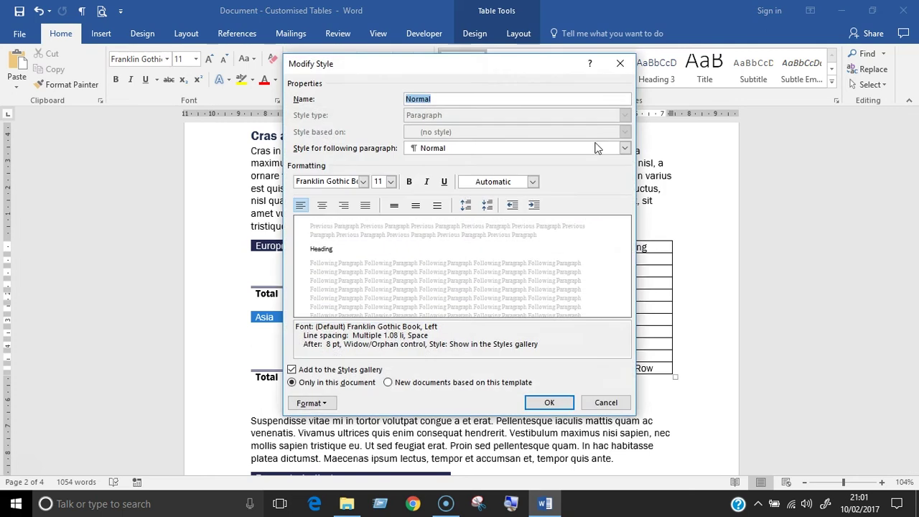
pyautogui.click(364, 181)
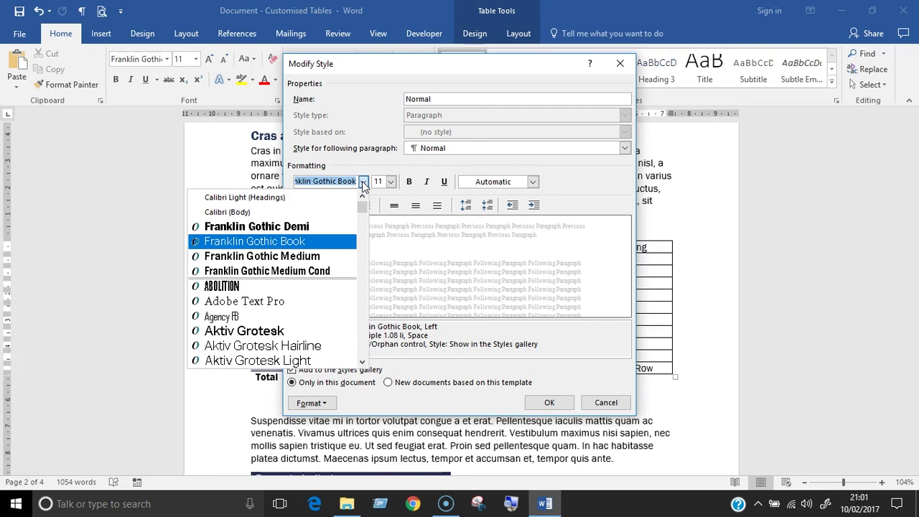
pyautogui.click(605, 402)
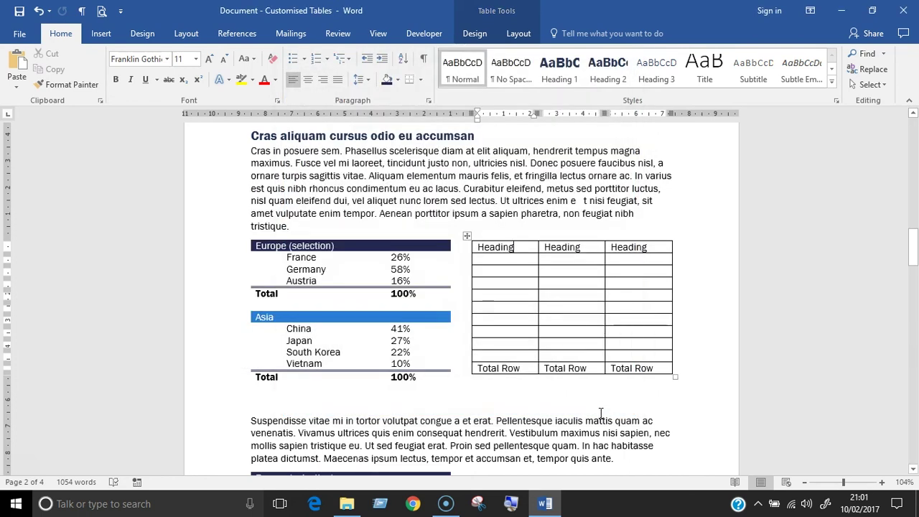
pyautogui.hotkey('ctrl', 'alt', 'shift', 's')
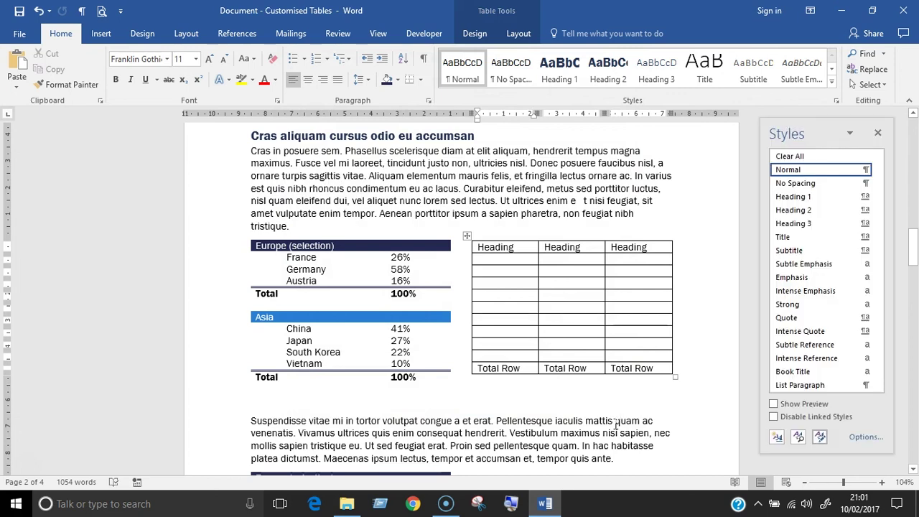
# - In Manage Styles' Set Defaults, replace the +Body default font with Franklin Gothic Book
pyautogui.click(821, 438)
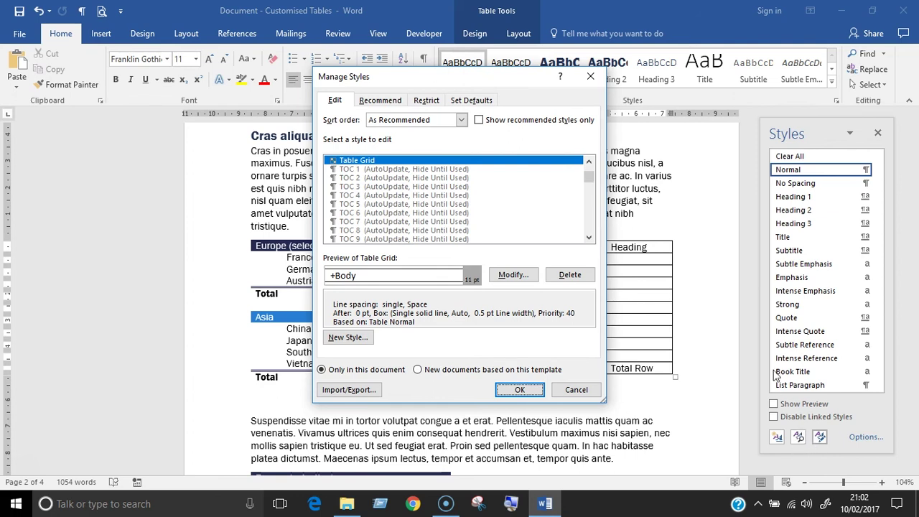
pyautogui.click(490, 104)
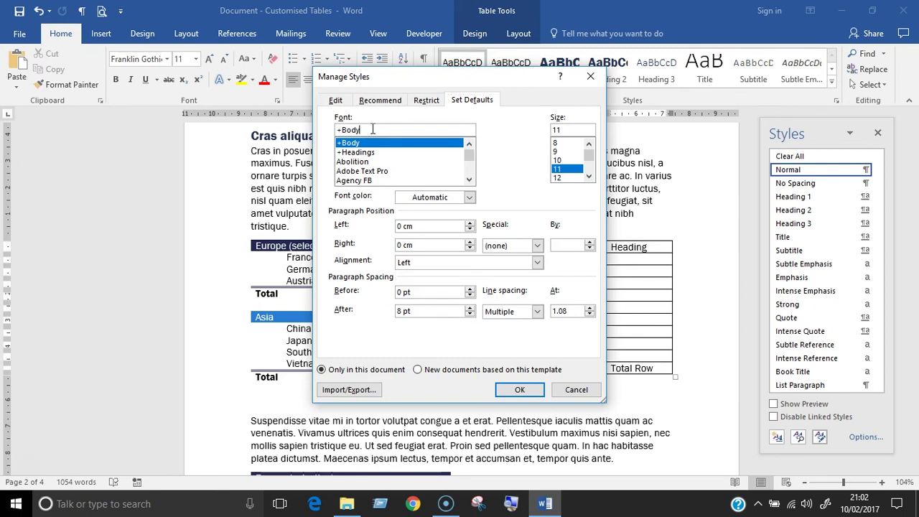
pyautogui.moveTo(372, 129); pyautogui.dragTo(334, 130)
pyautogui.write('frank')
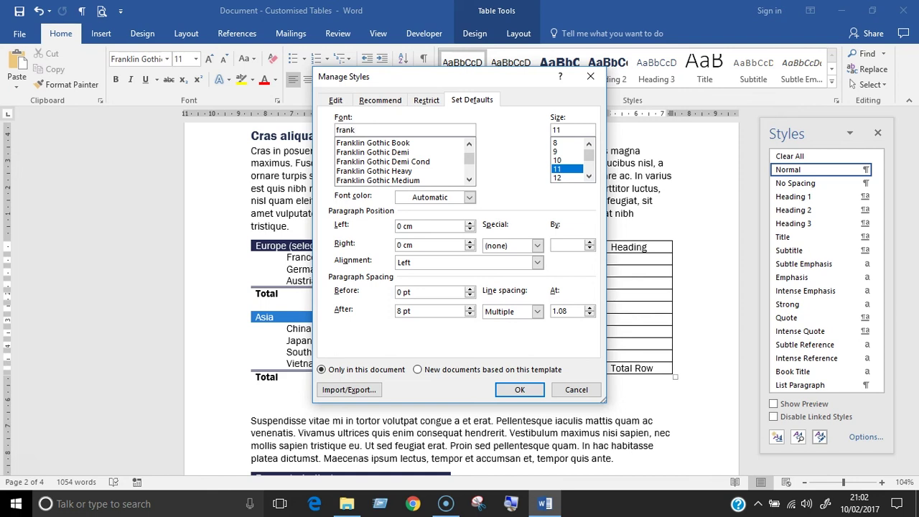
pyautogui.click(399, 143)
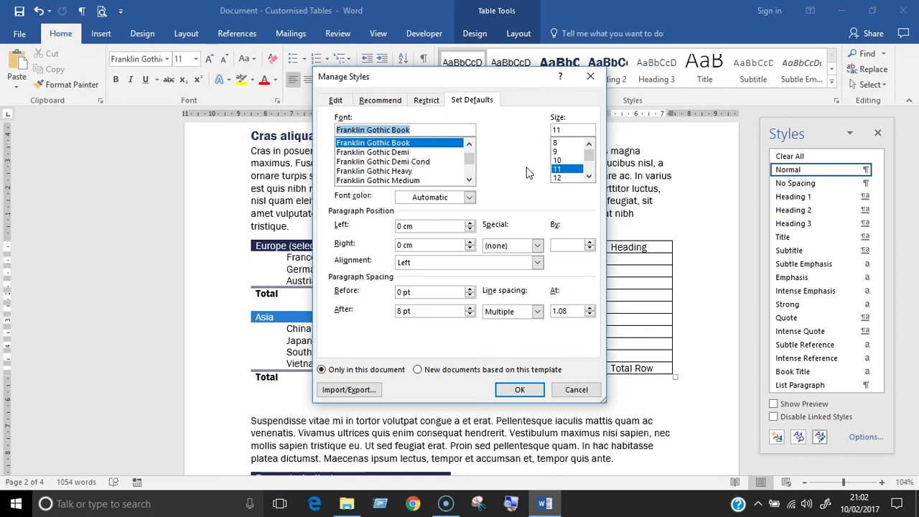
pyautogui.click(529, 389)
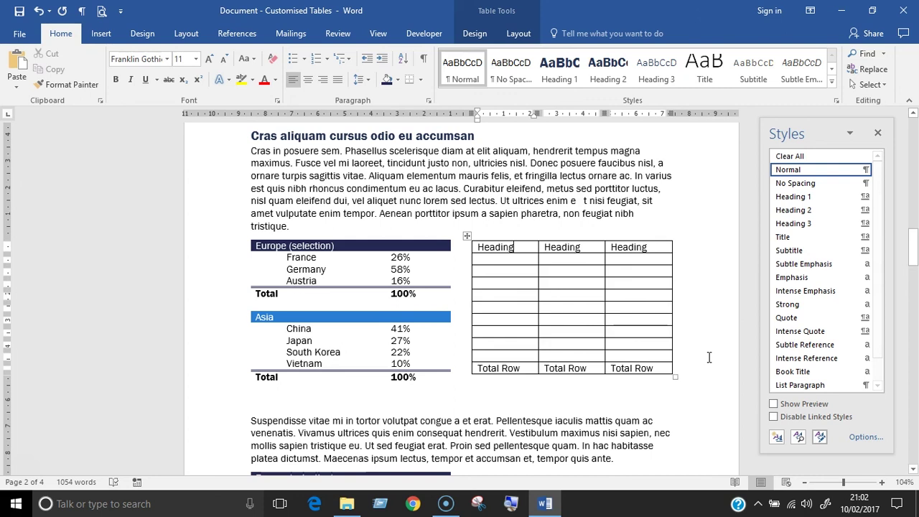
# - Create a new table style, Style1, whose header row uses Franklin Gothic Demi
pyautogui.click(468, 33)
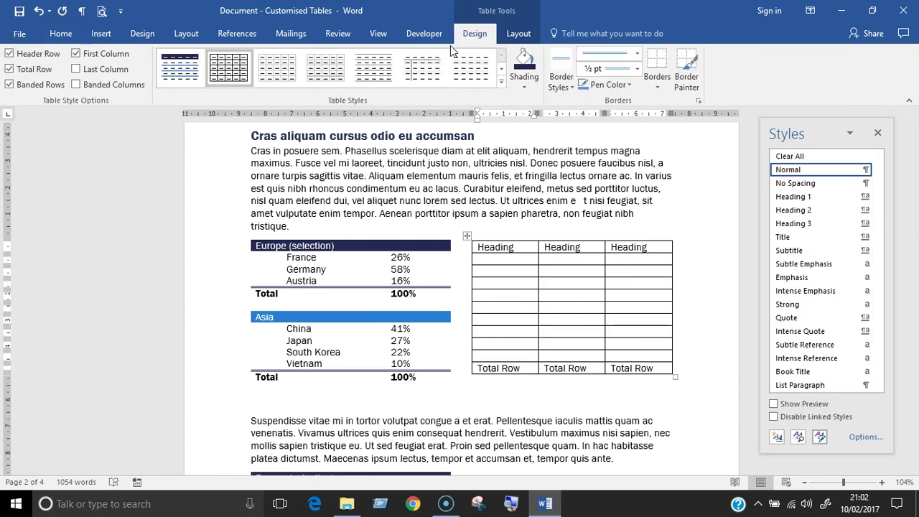
pyautogui.rightClick(232, 68)
pyautogui.click(273, 105)
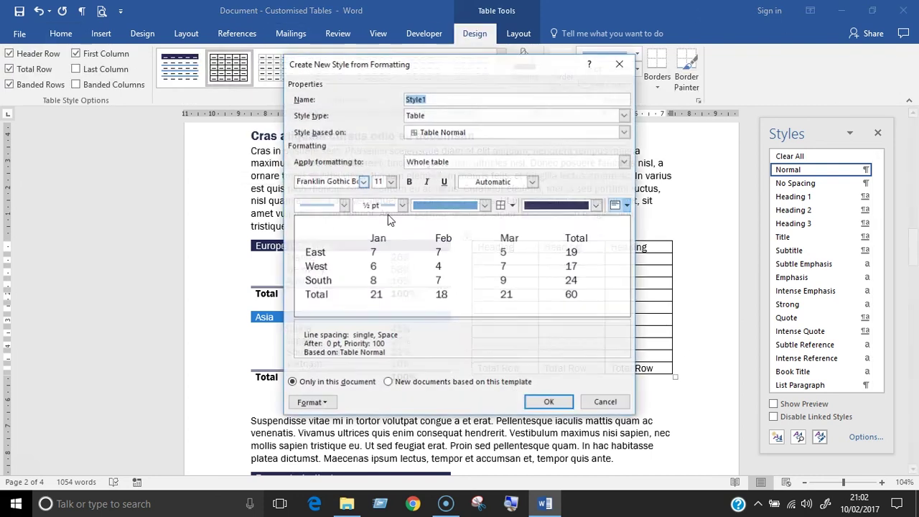
pyautogui.click(473, 162)
pyautogui.click(459, 173)
pyautogui.click(363, 182)
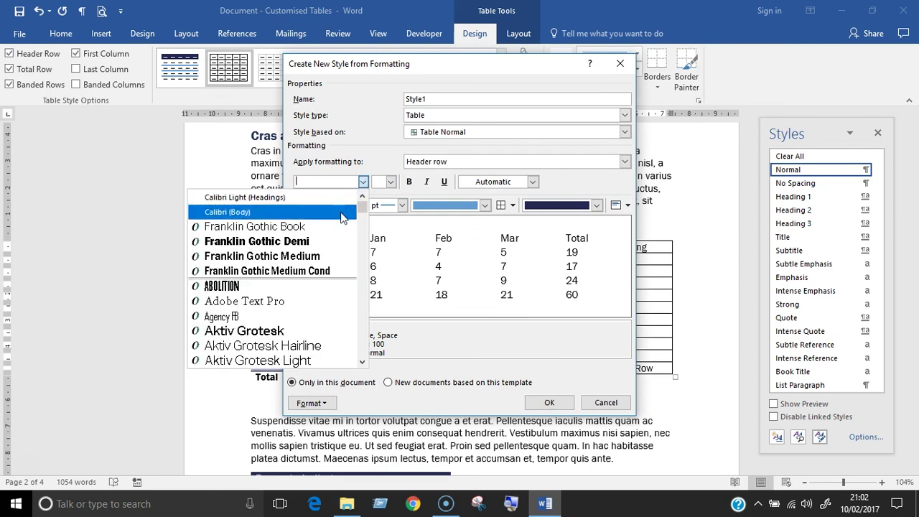
pyautogui.click(334, 242)
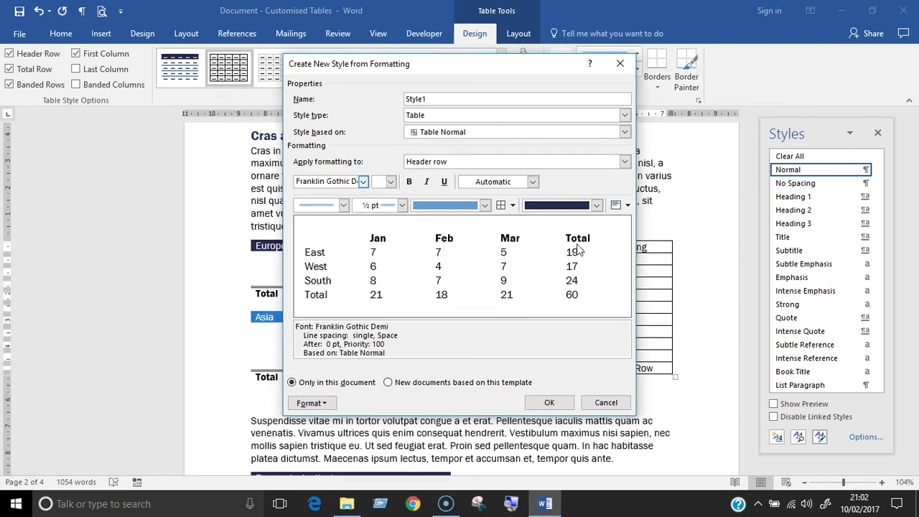